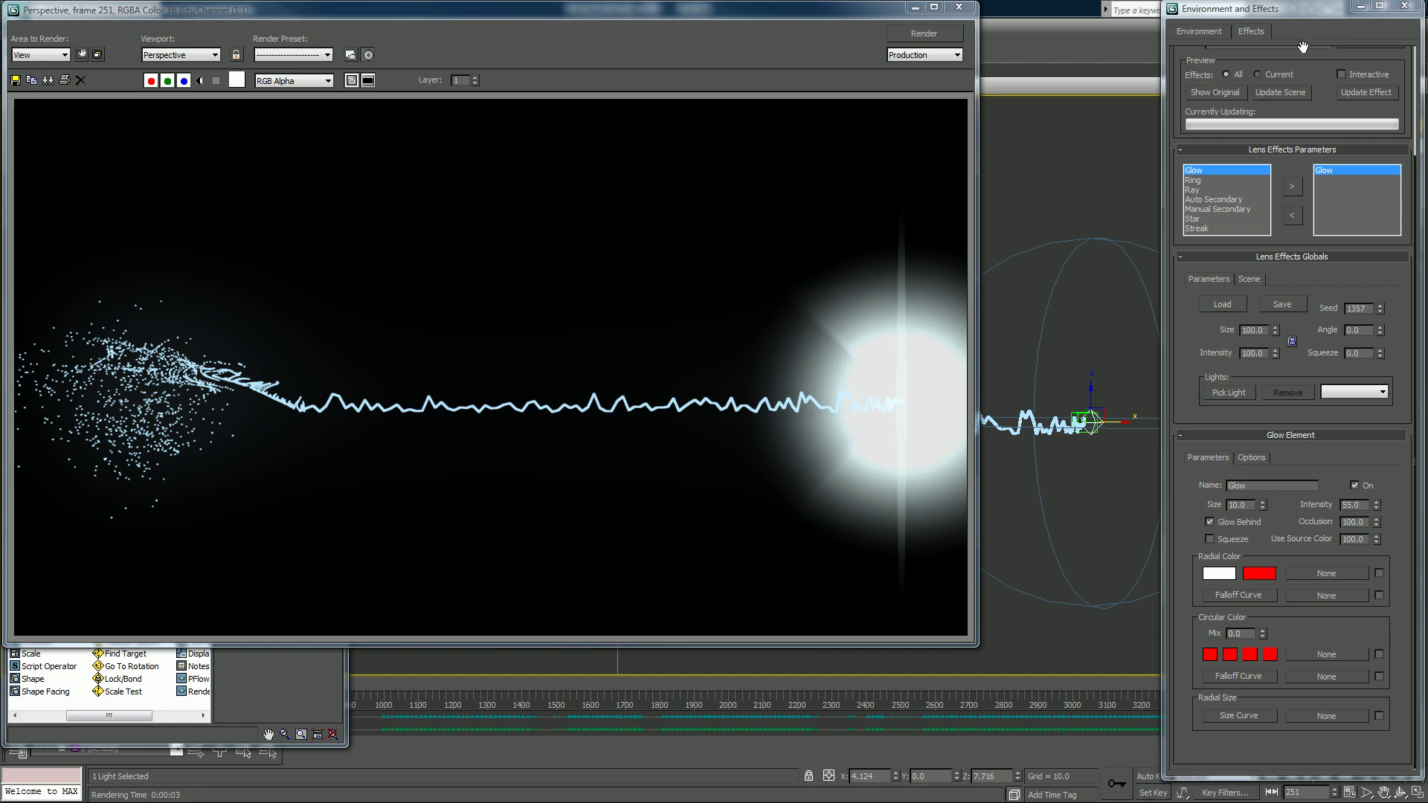
Close the render preview and show the omni light's Multiplier track in the Curve Editor.
click(959, 7)
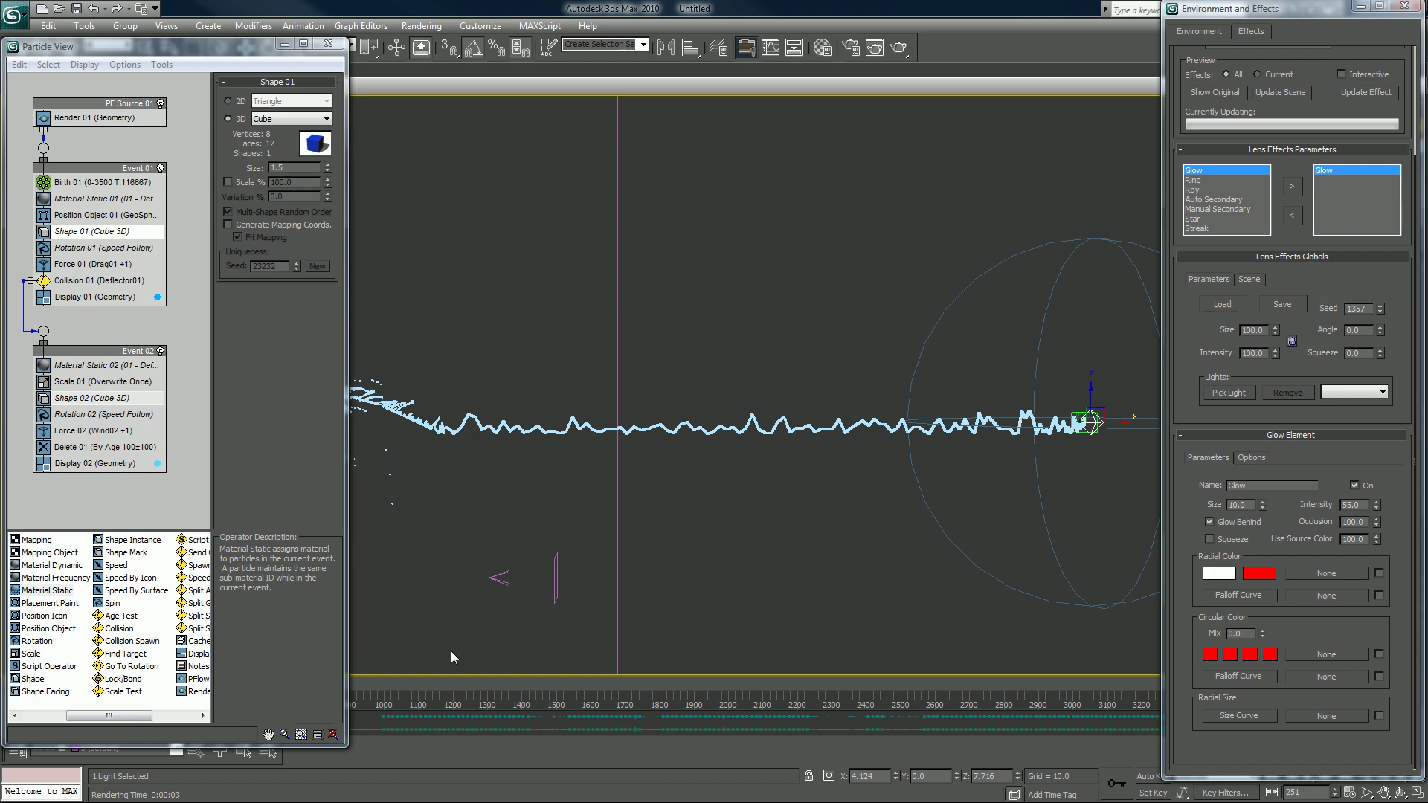
click(768, 48)
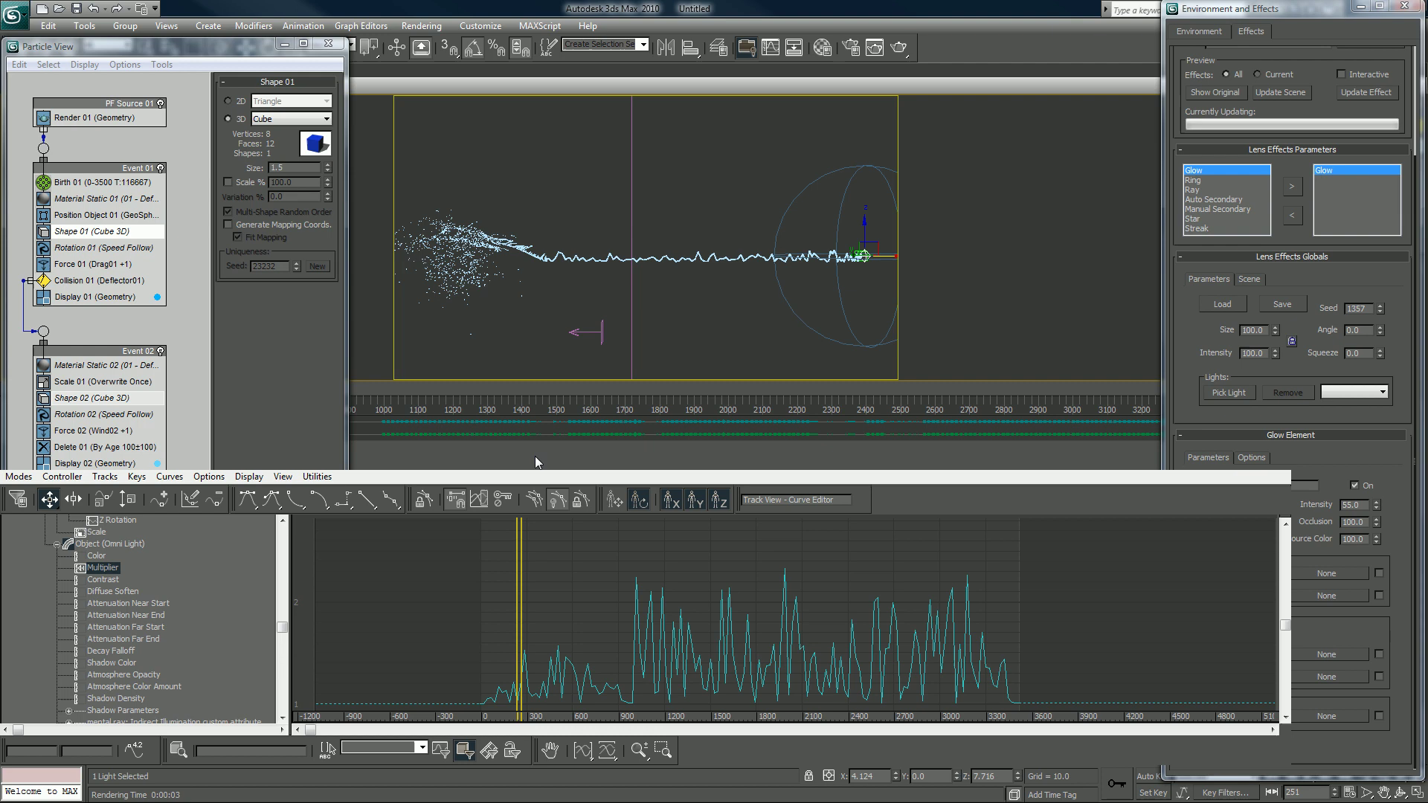
Set the Multiplier audio controller's Max to 2.0 and test-render frame 251.
right_click(103, 569)
click(128, 580)
drag(118, 523, 668, 334)
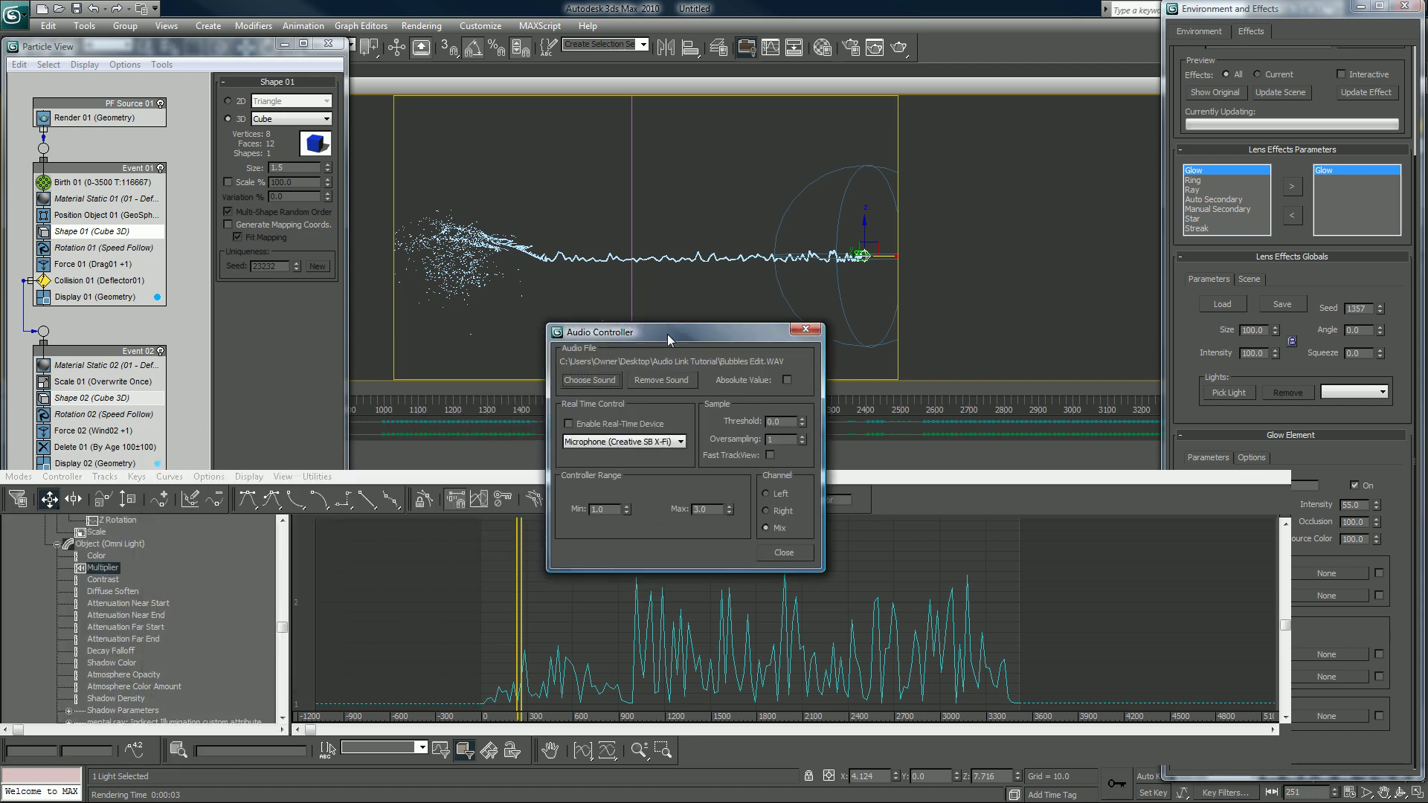
drag(709, 509, 632, 503)
text(2)
key(Return)
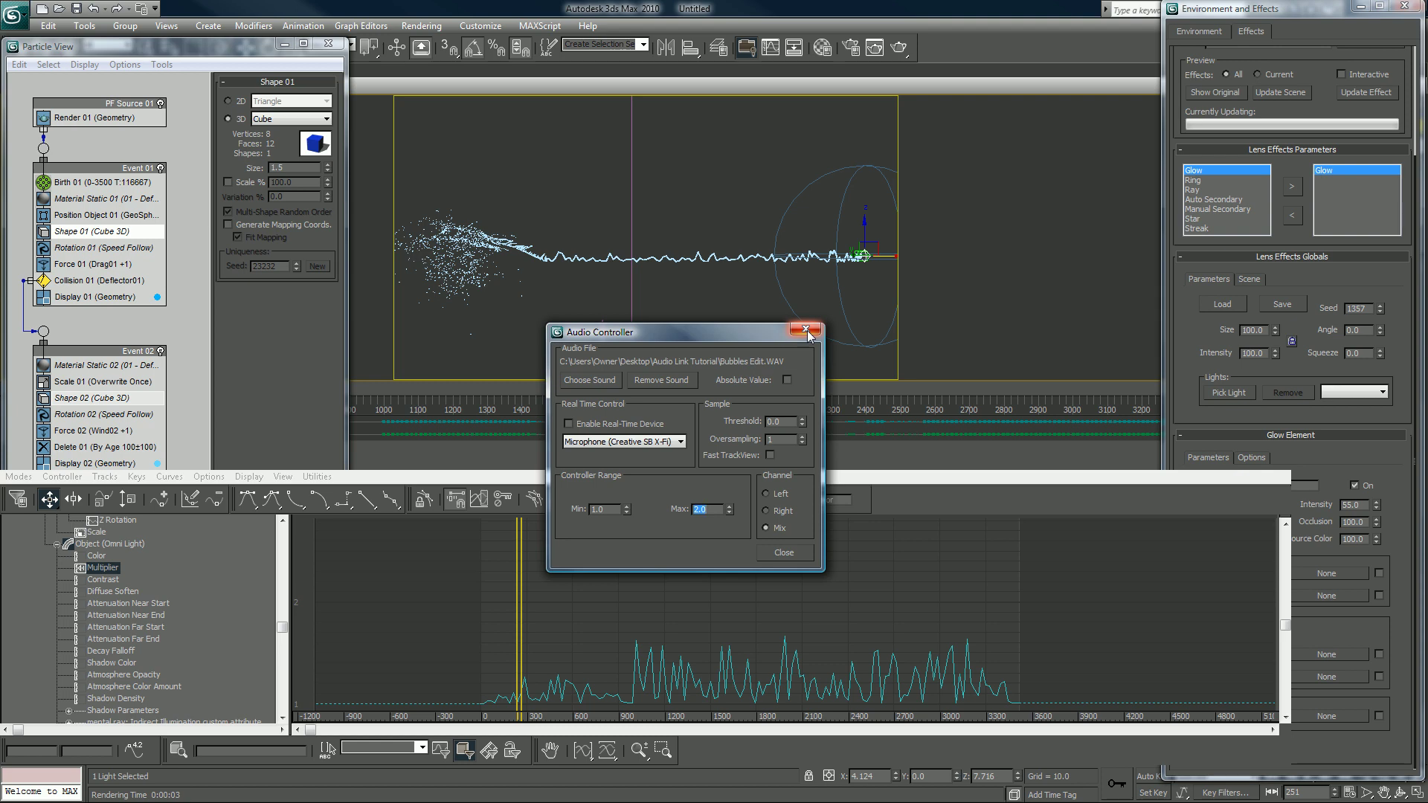
click(778, 555)
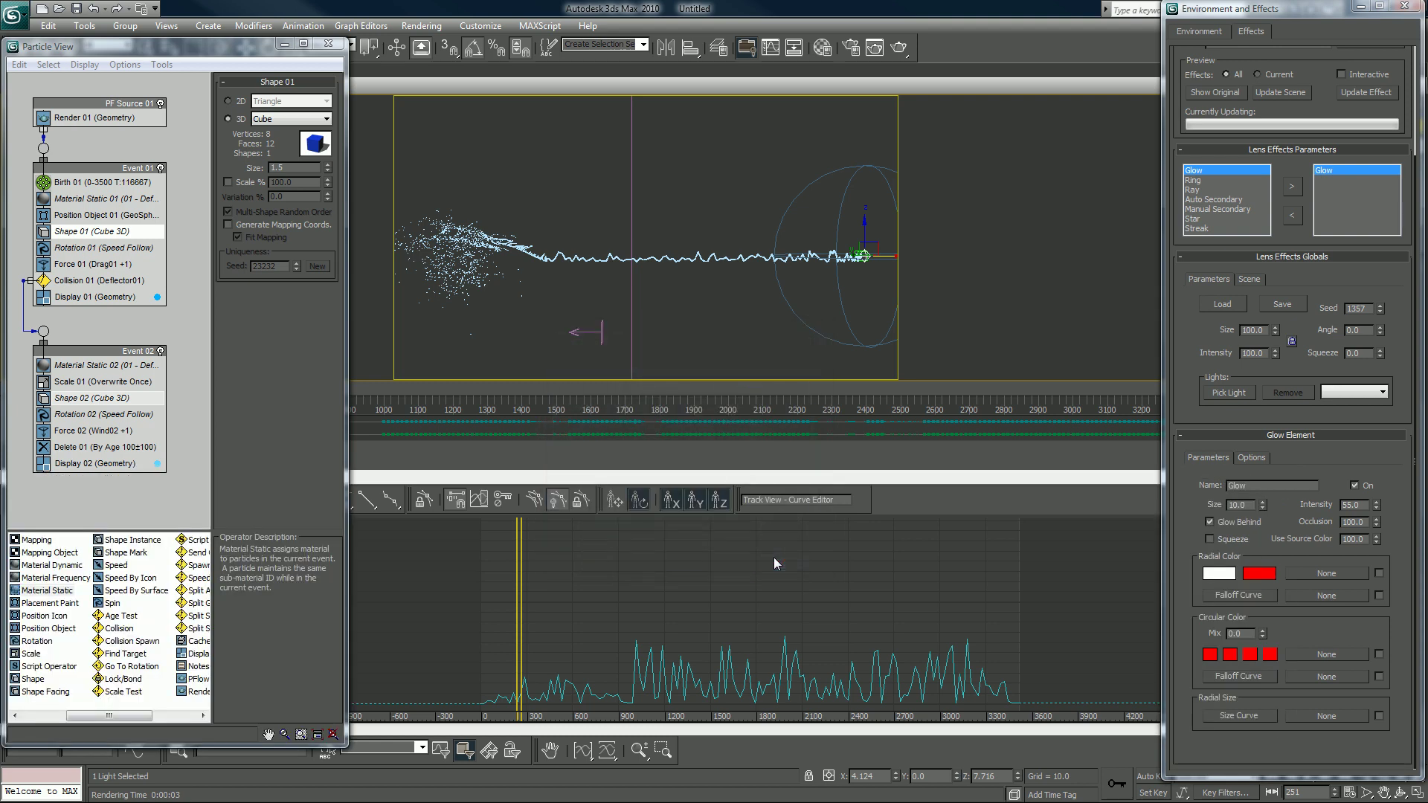
click(902, 51)
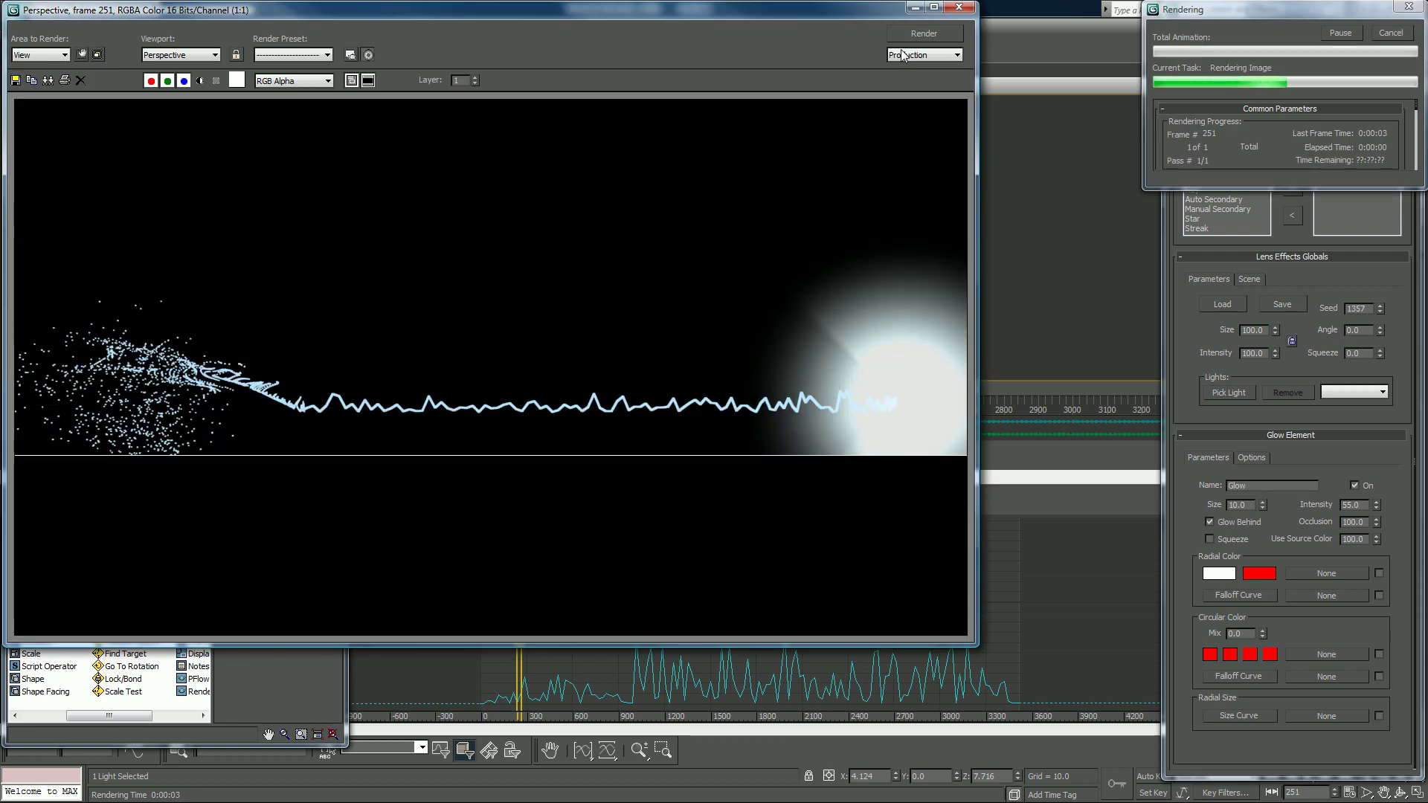
click(967, 14)
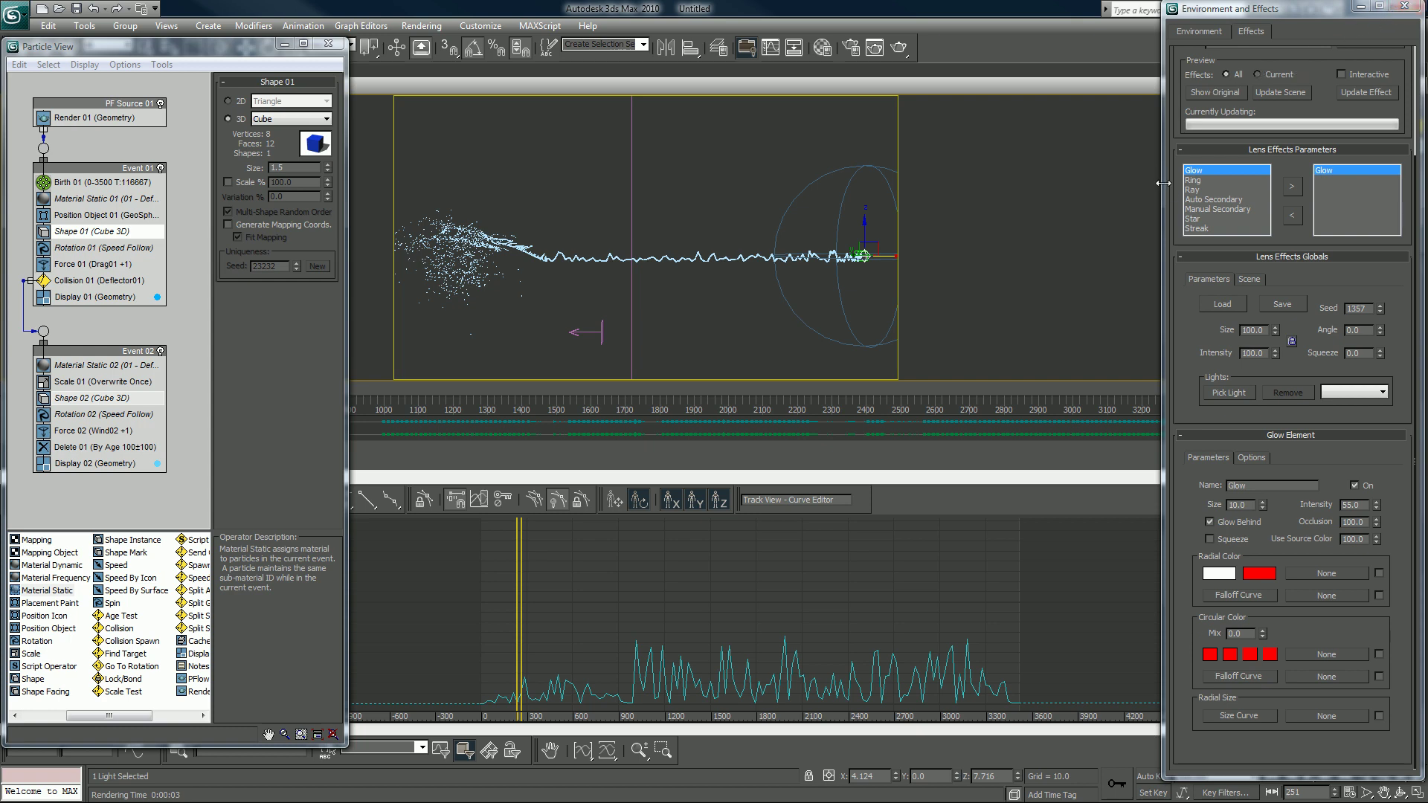
scroll(1184, 182, up, 2)
scroll(1195, 176, up, 3)
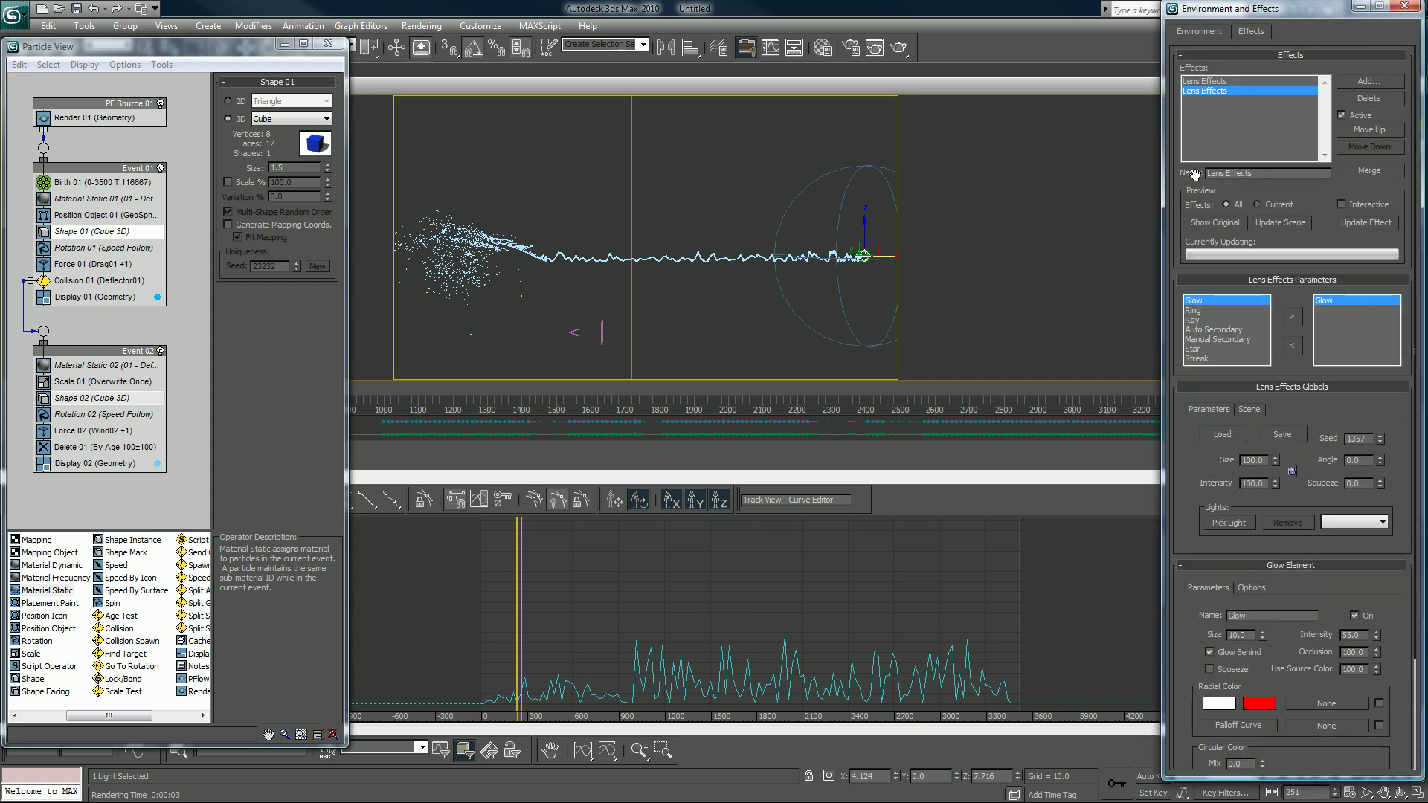
Turn on Fractal noise with amount 0.25 for the Volume Light and render frame 251.
click(1206, 84)
click(1196, 41)
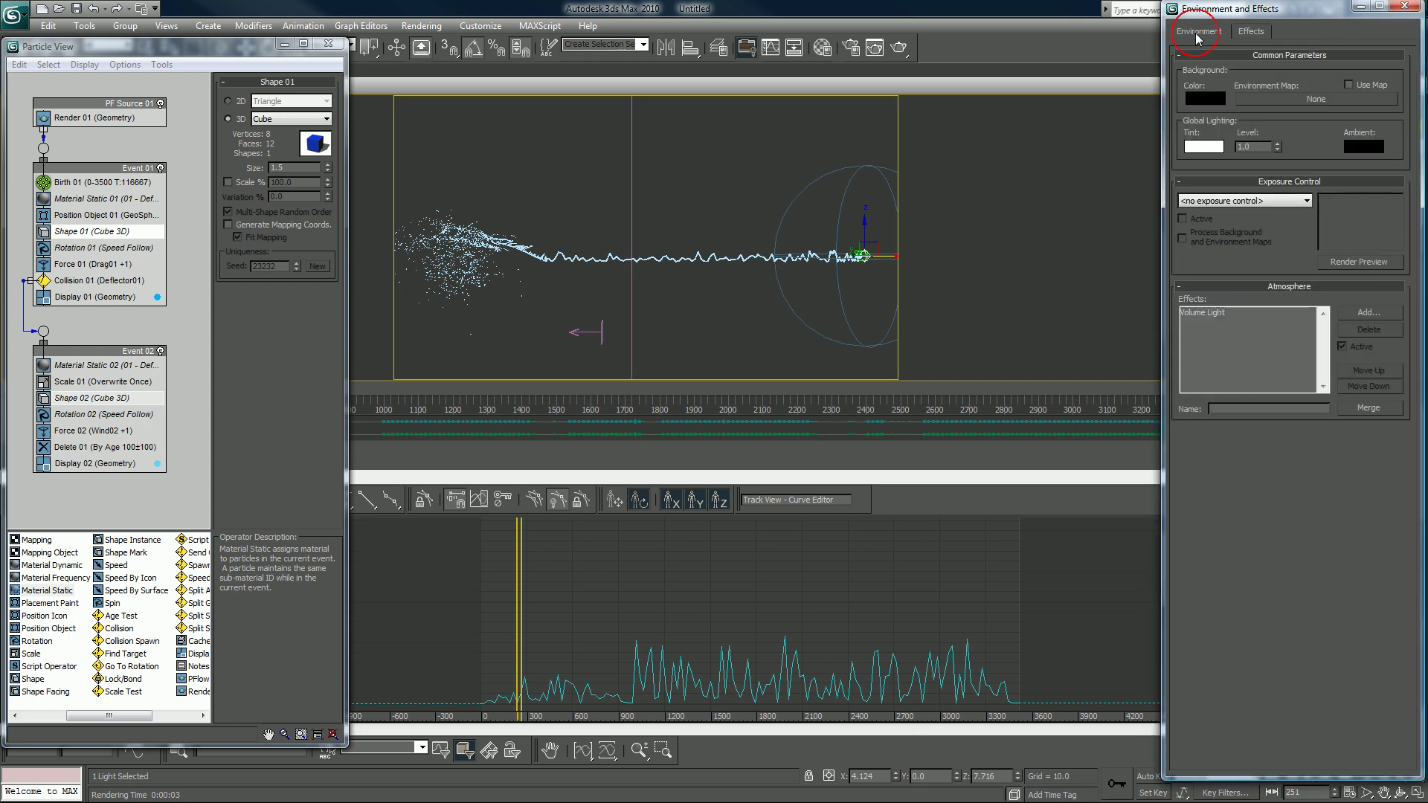
click(1214, 314)
scroll(1176, 224, down, 2)
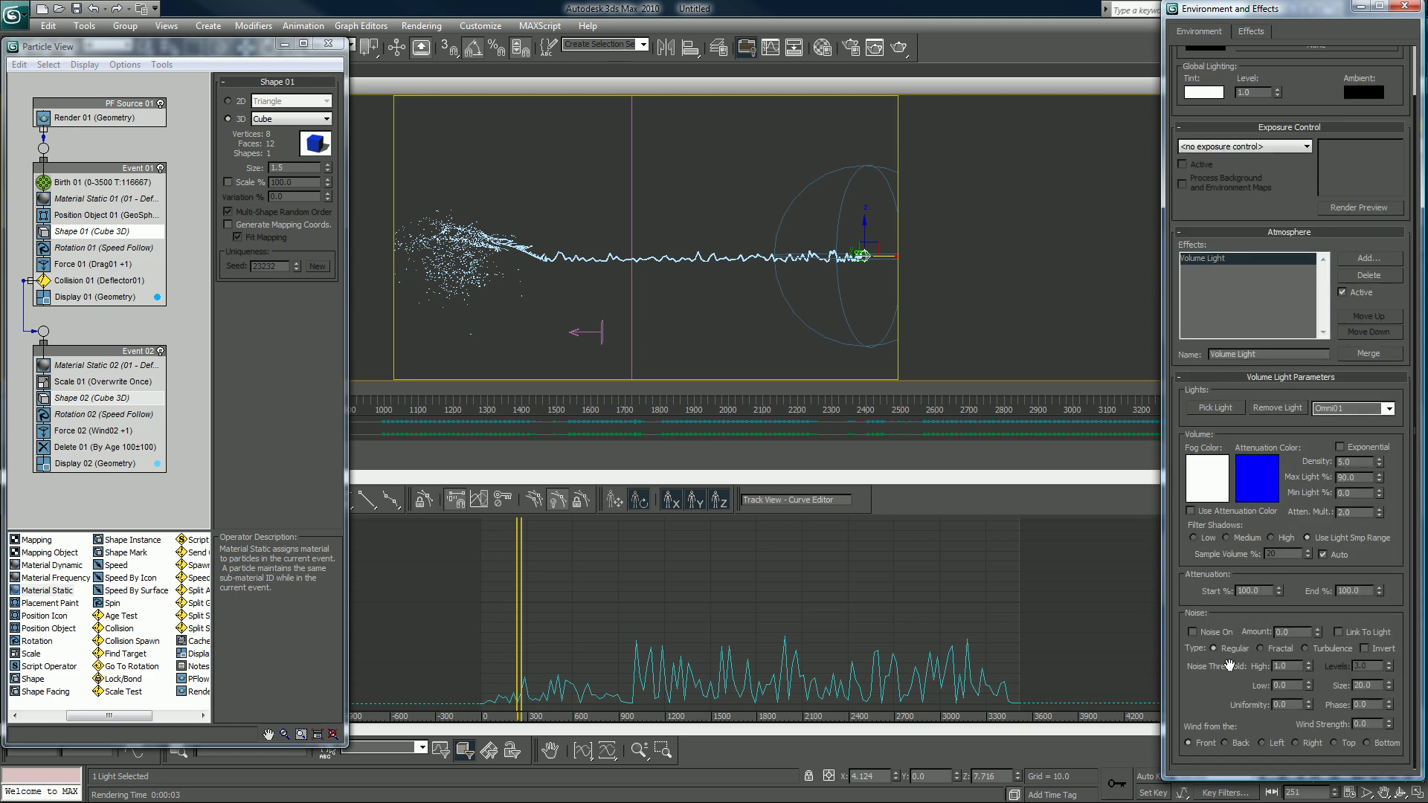
click(1193, 633)
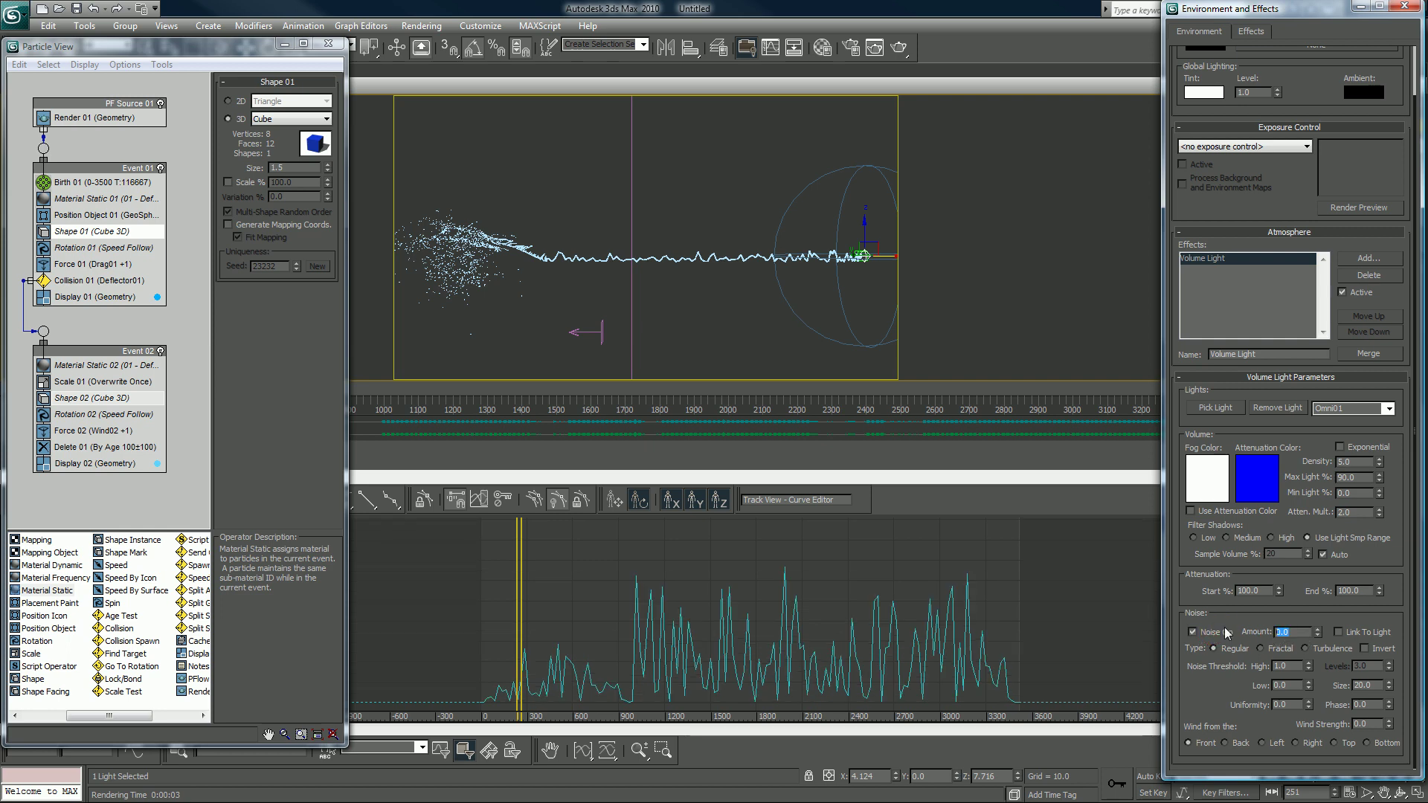
text(1)
key(Return)
key(Return)
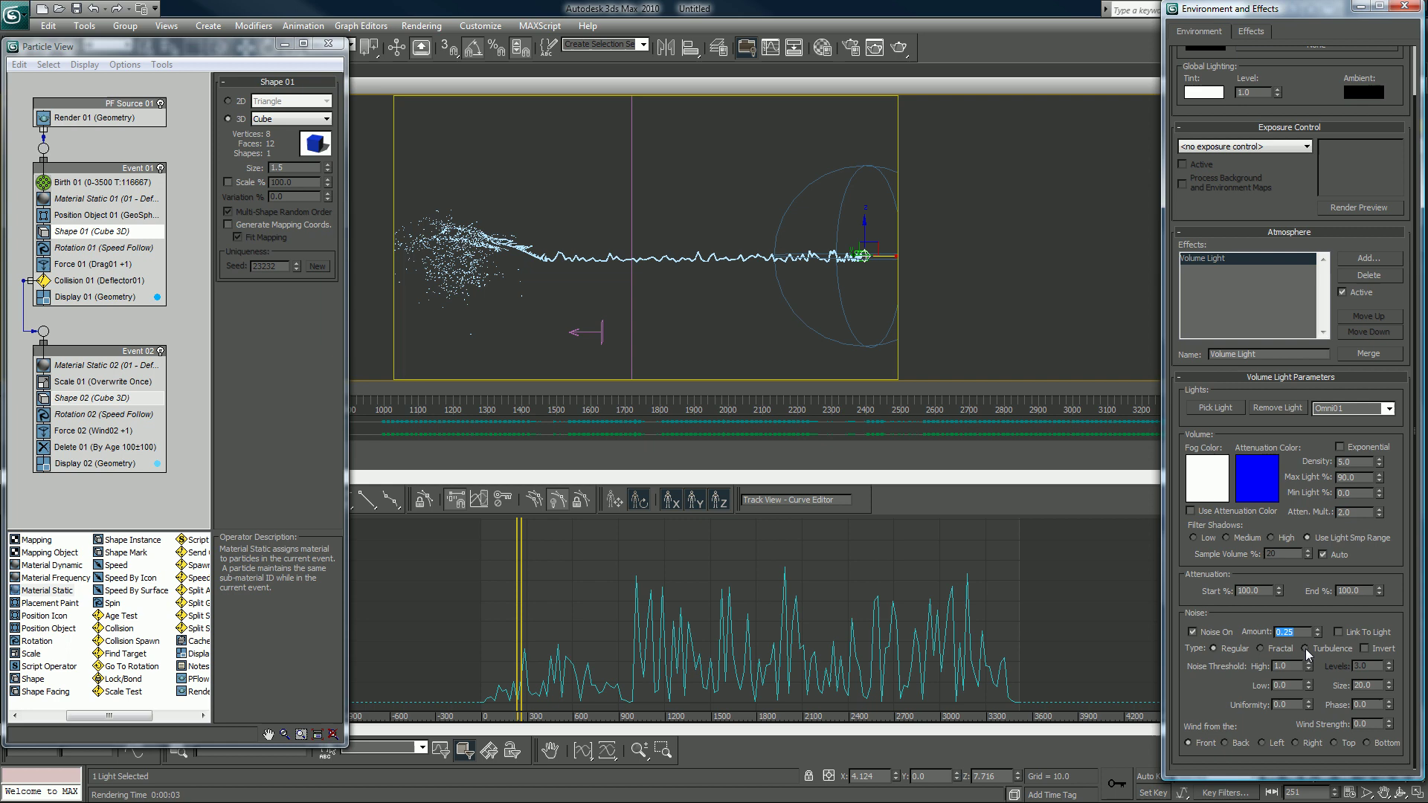
click(1262, 650)
click(900, 47)
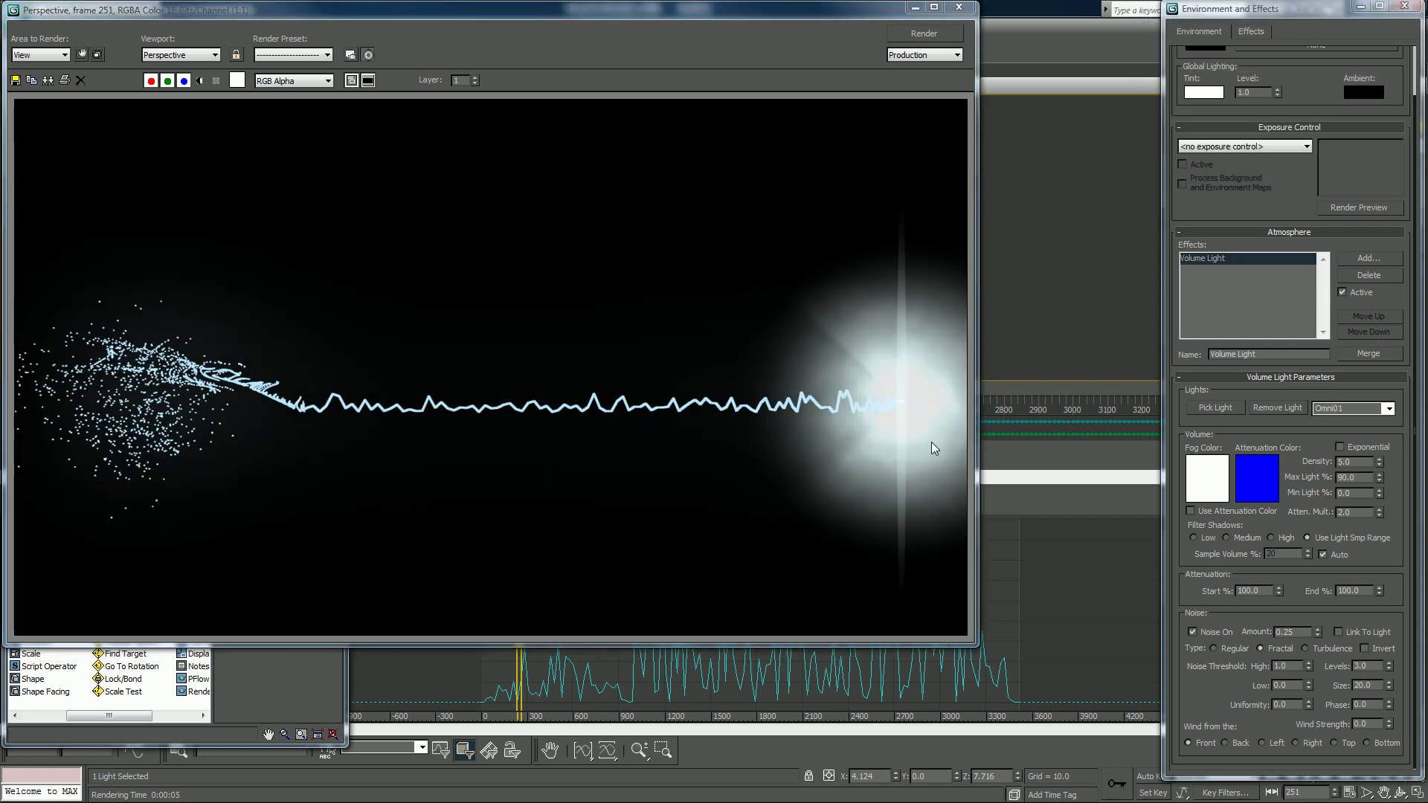
Set Omni01's Far Attenuation End to 75 and test-render the frame.
click(959, 7)
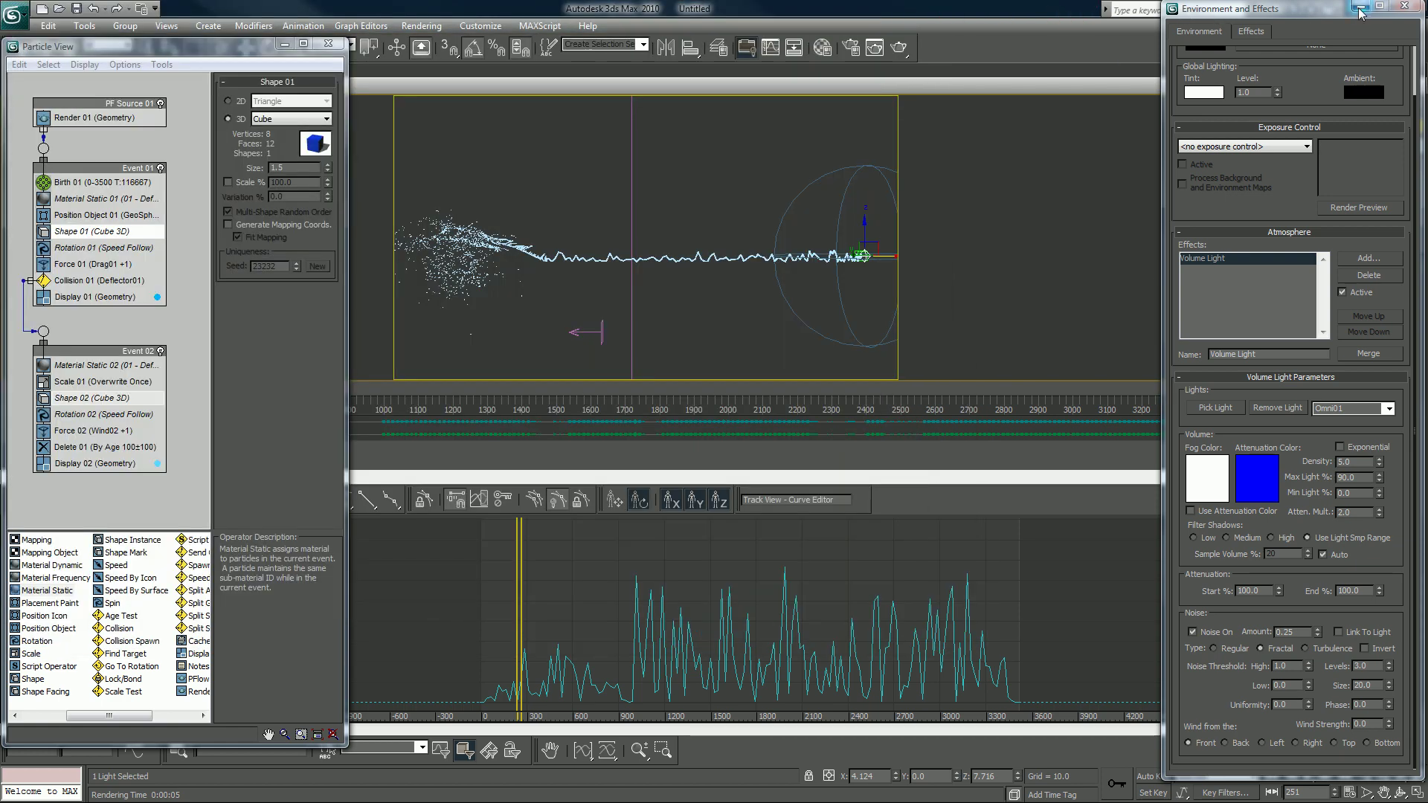
click(1405, 7)
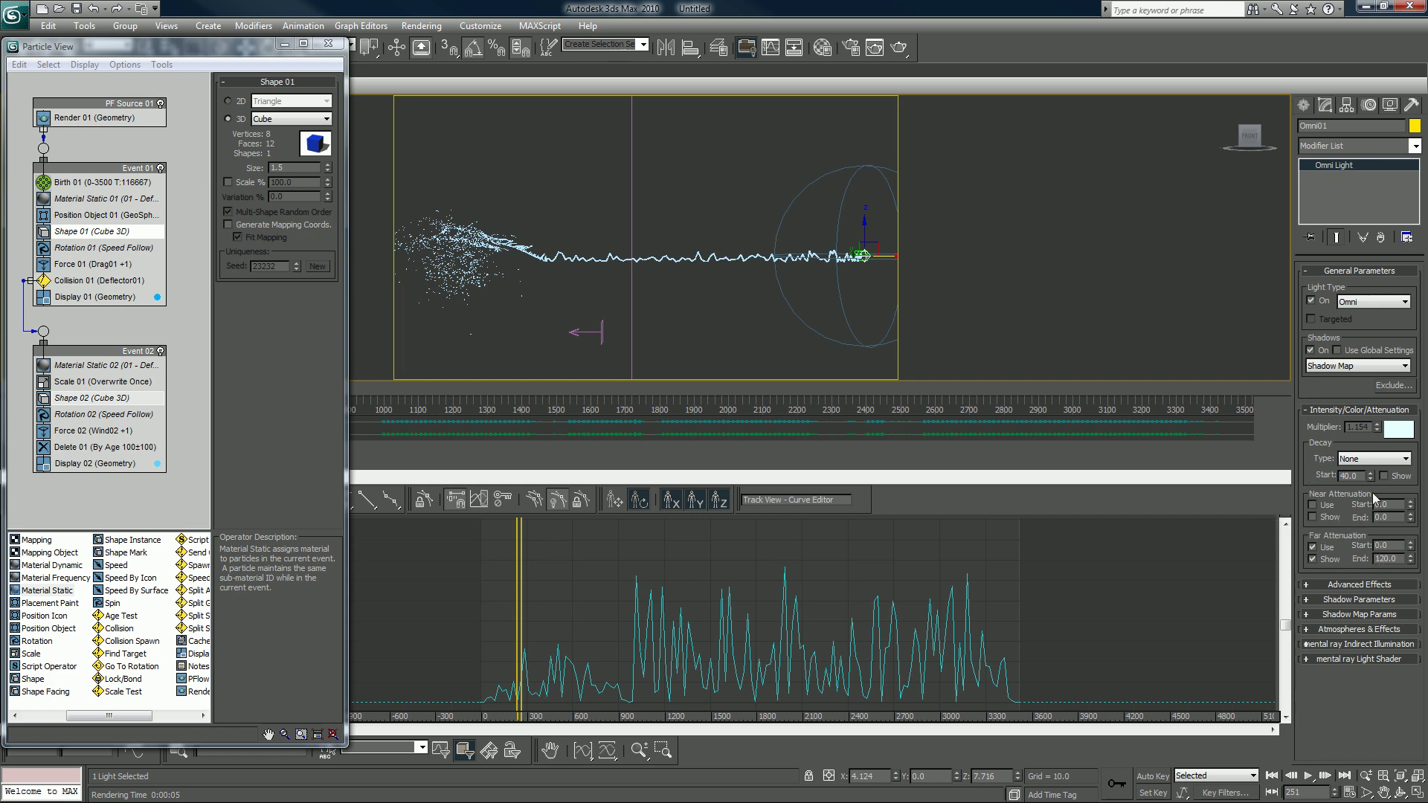
double_click(1389, 559)
text(100)
key(Return)
text(75)
key(Return)
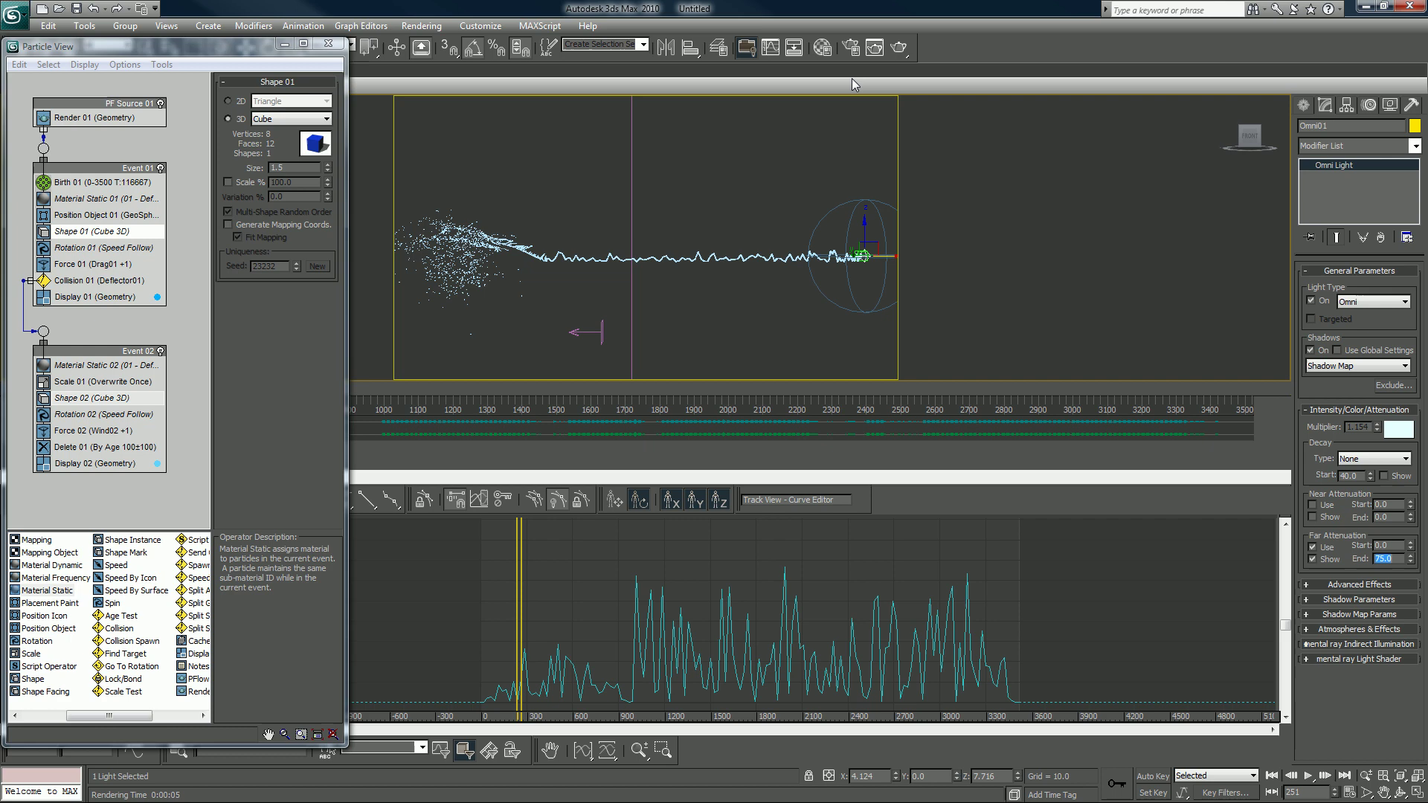
click(902, 48)
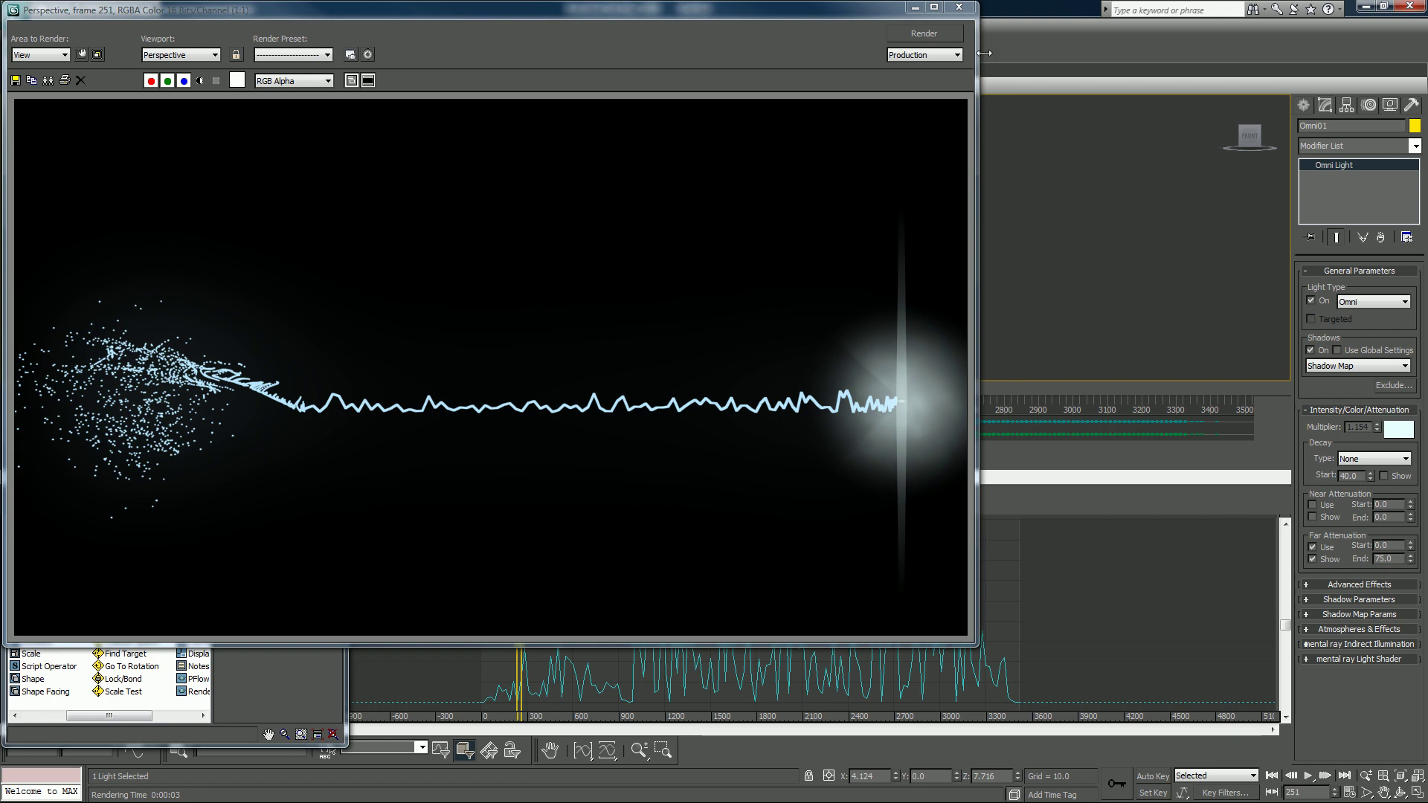
Raise Far Attenuation Start to 22, test-render, and close the render window.
click(959, 8)
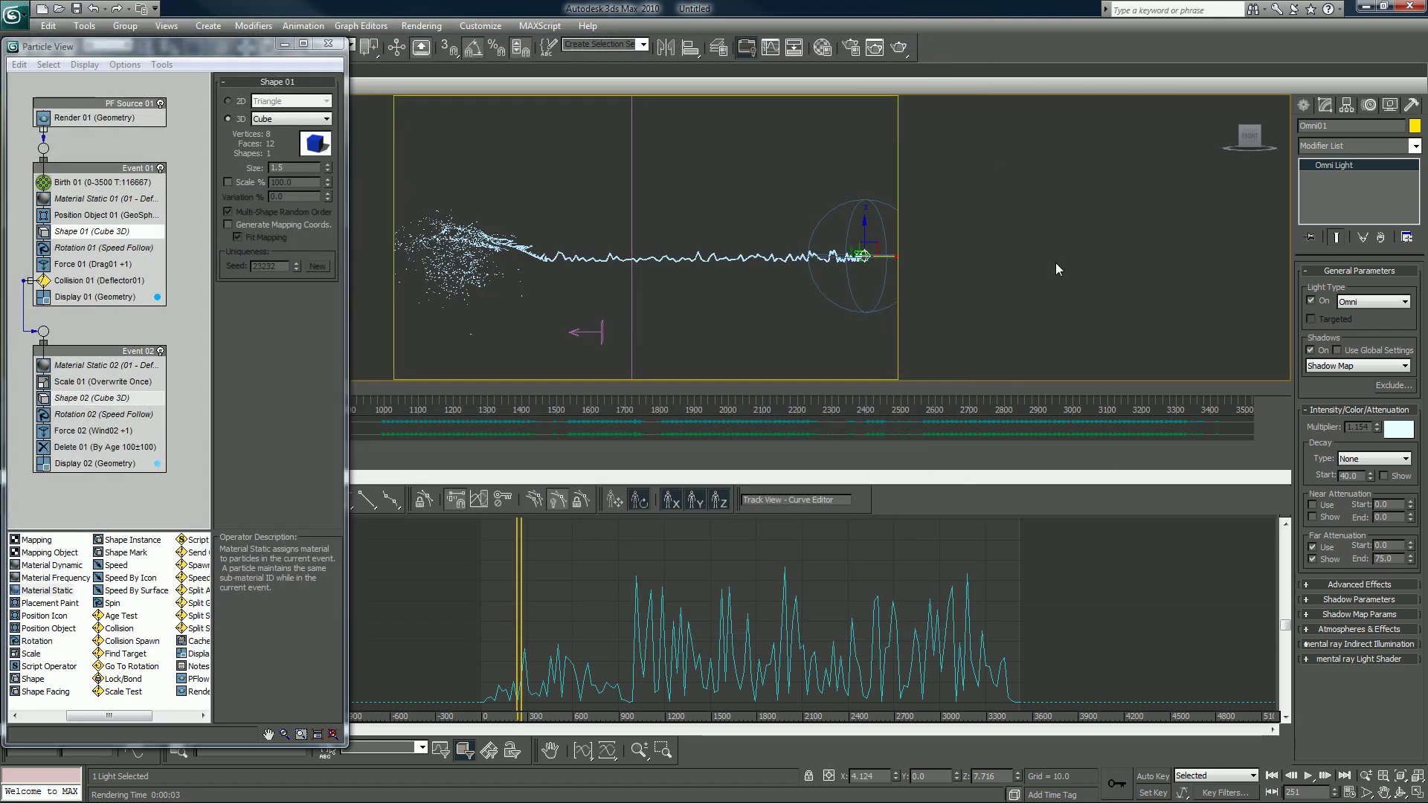
drag(1403, 549, 1410, 529)
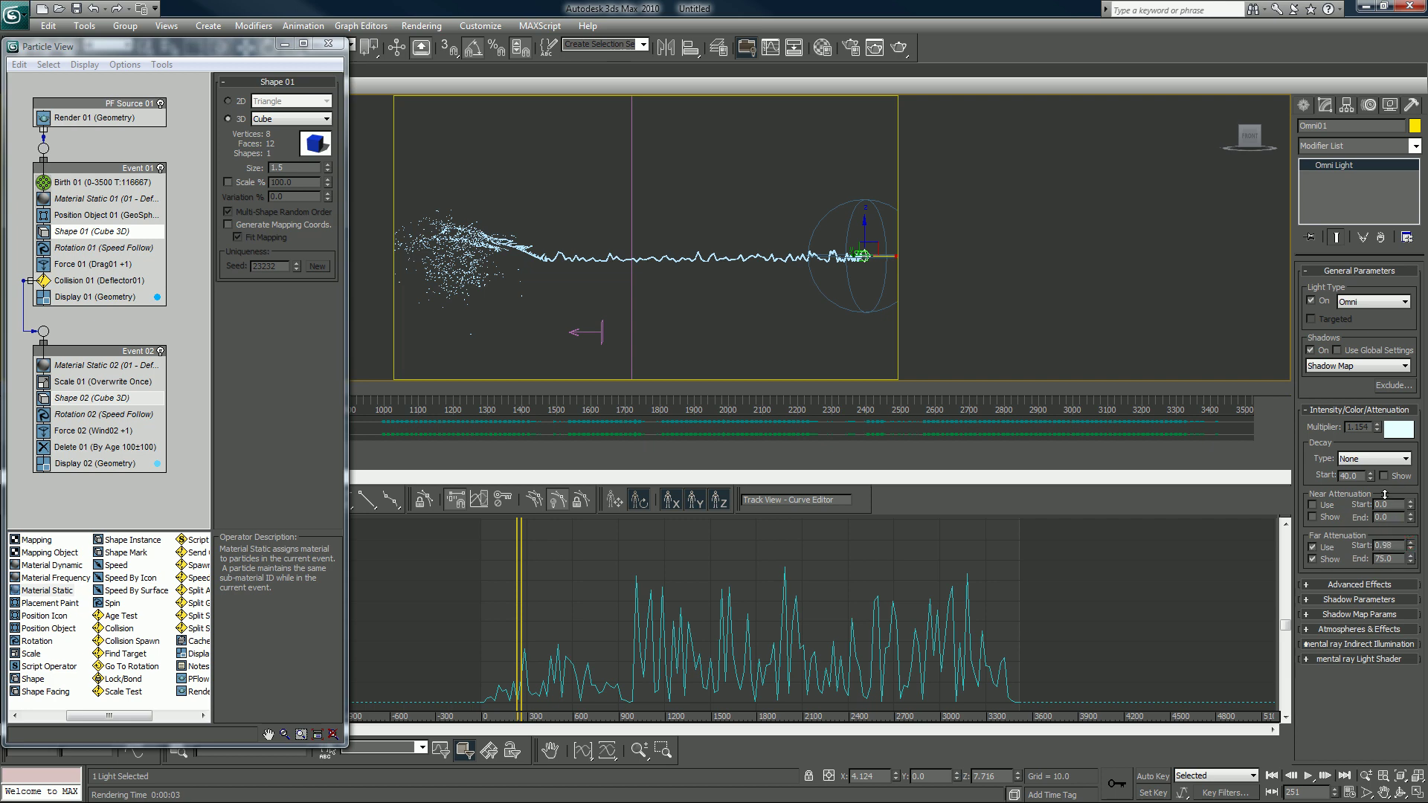
drag(1311, 474, 1195, 410)
click(901, 49)
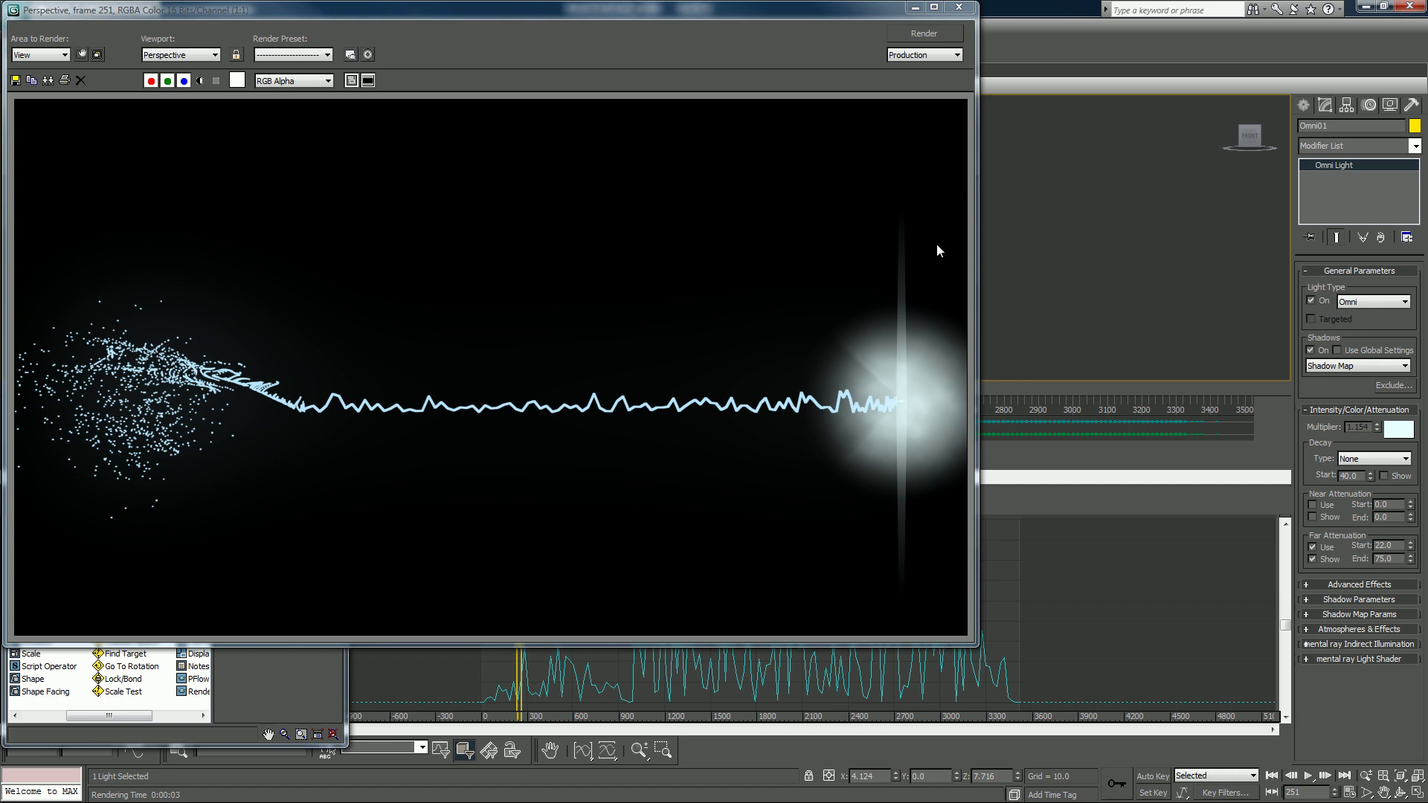
click(966, 11)
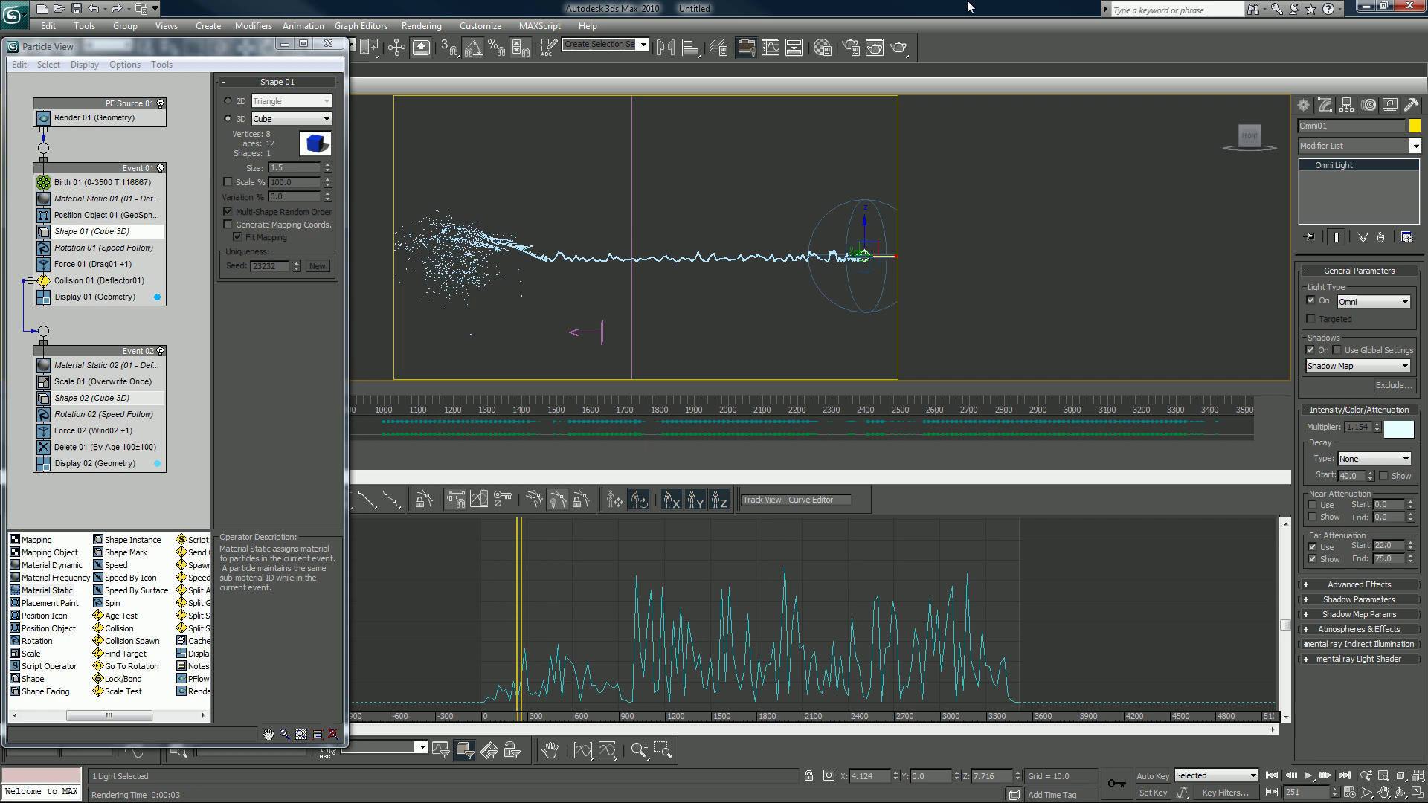
Reset the particle material's self-illumination to 0 and test-render the result.
click(822, 47)
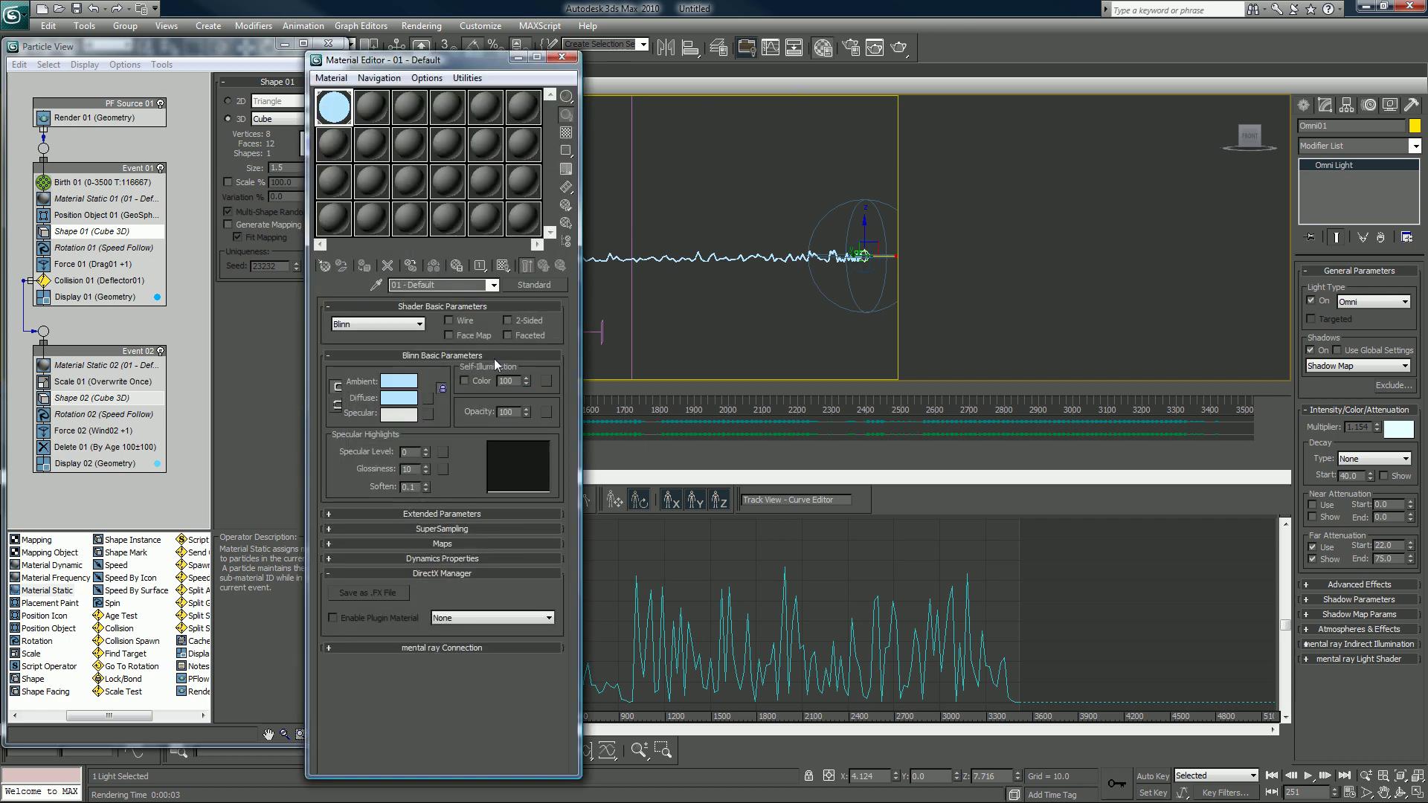
right_click(527, 381)
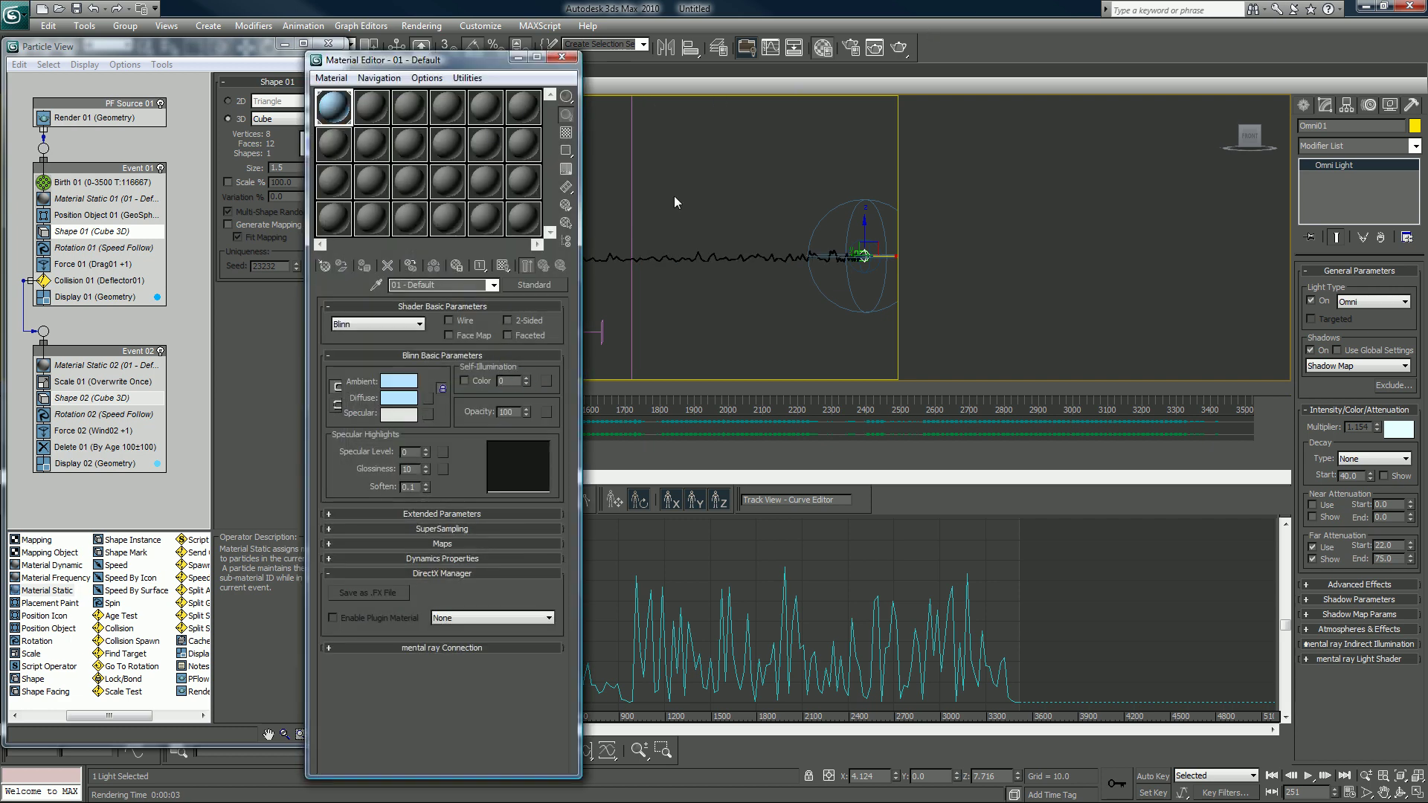
click(899, 47)
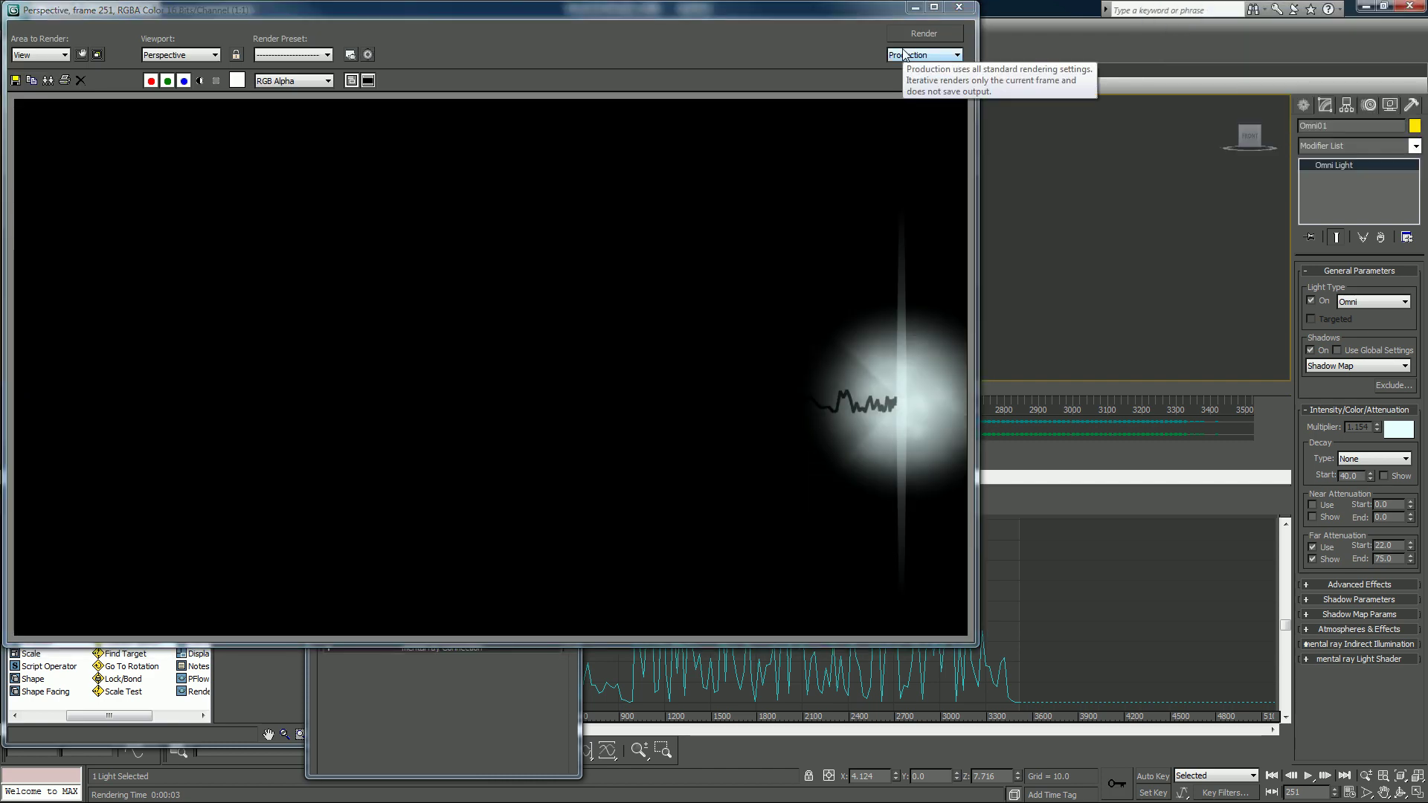
click(959, 8)
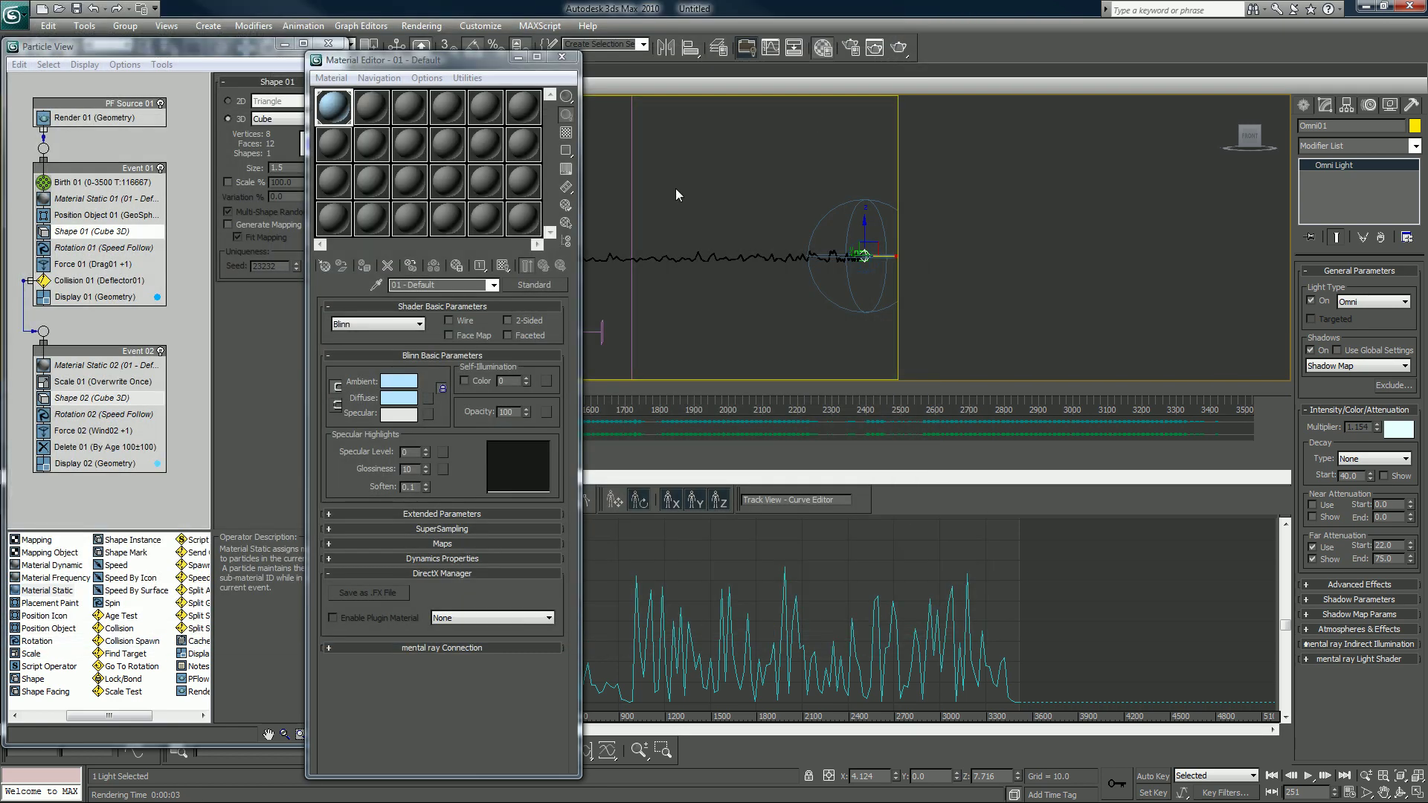
Raise self-illumination from 50 to 100, checking with a render, then close the Material Editor.
click(513, 383)
text(50)
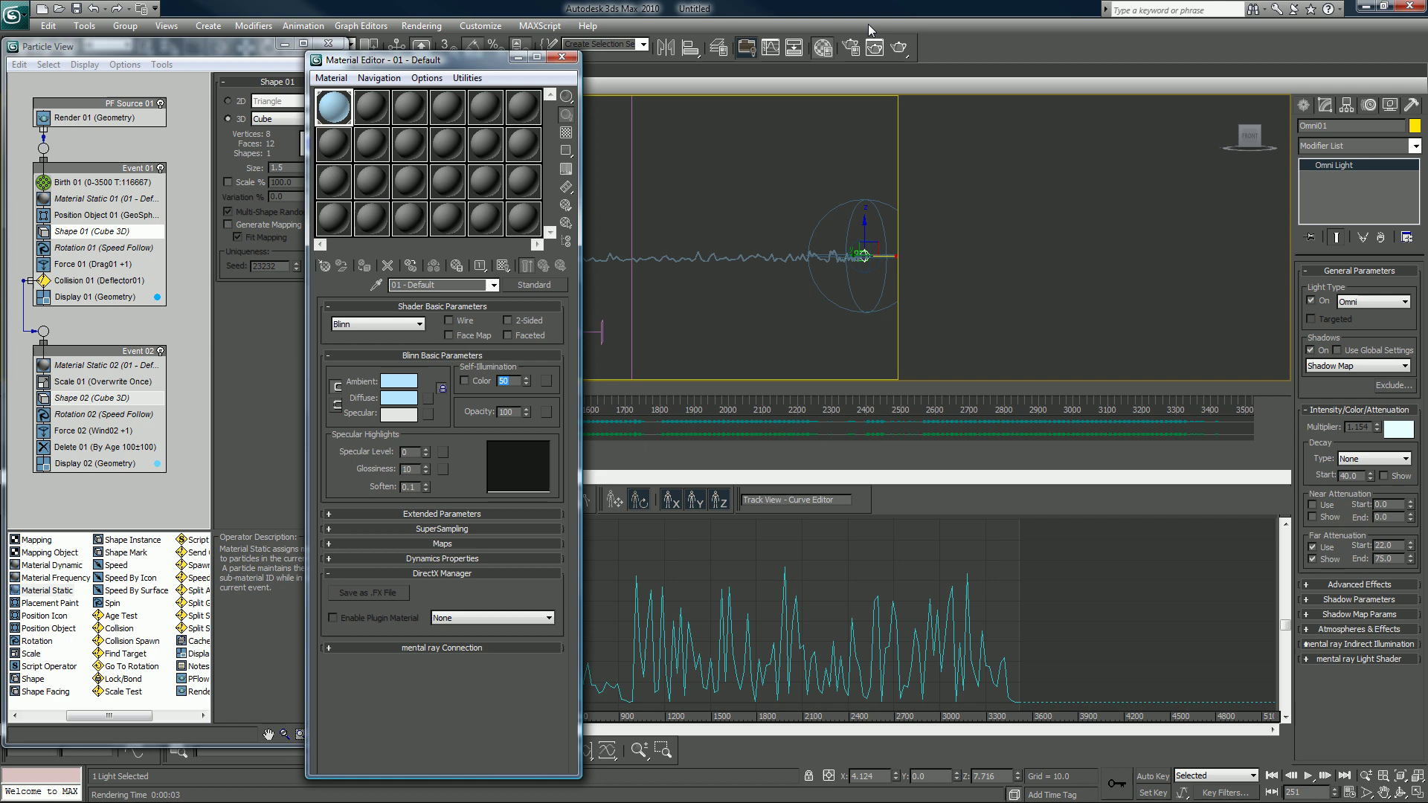
click(900, 48)
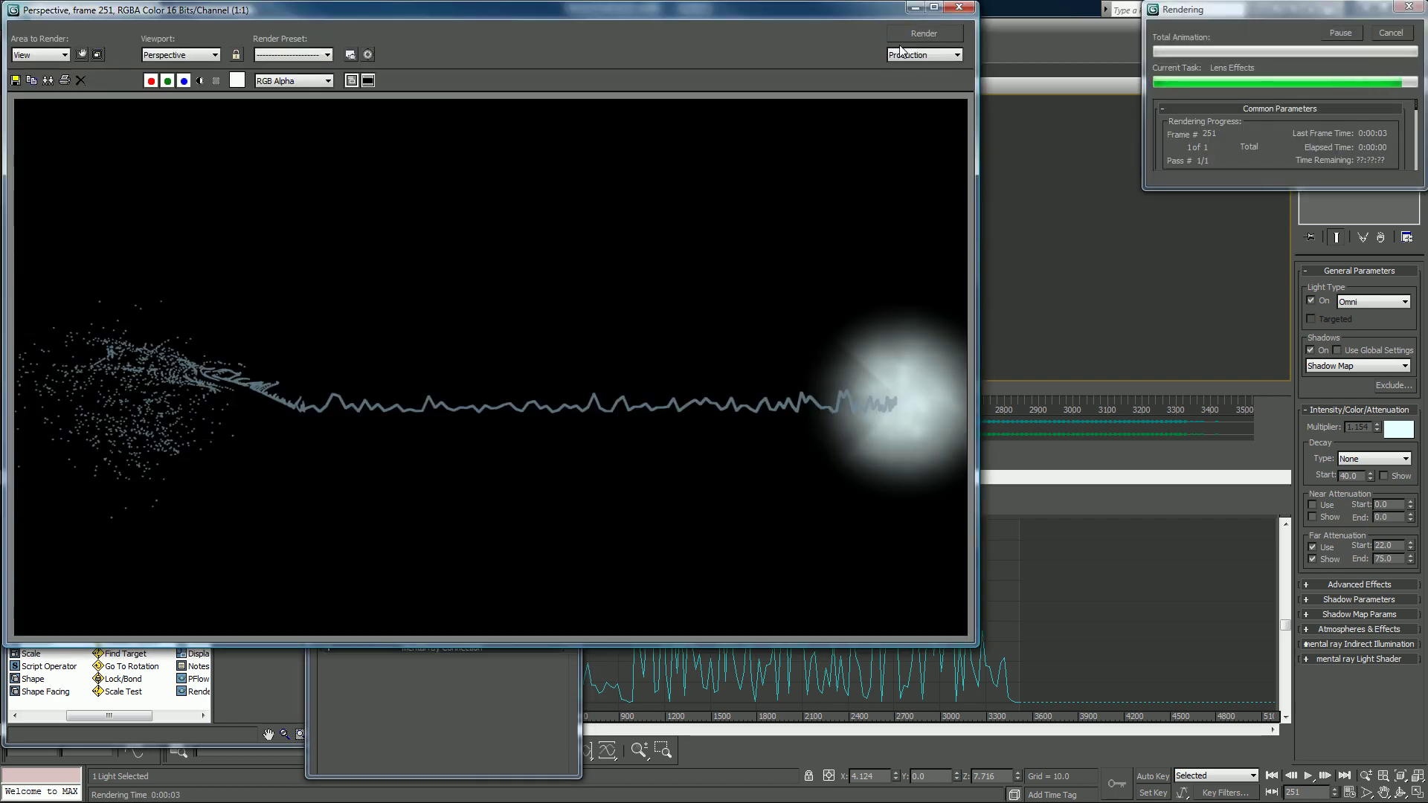
click(958, 8)
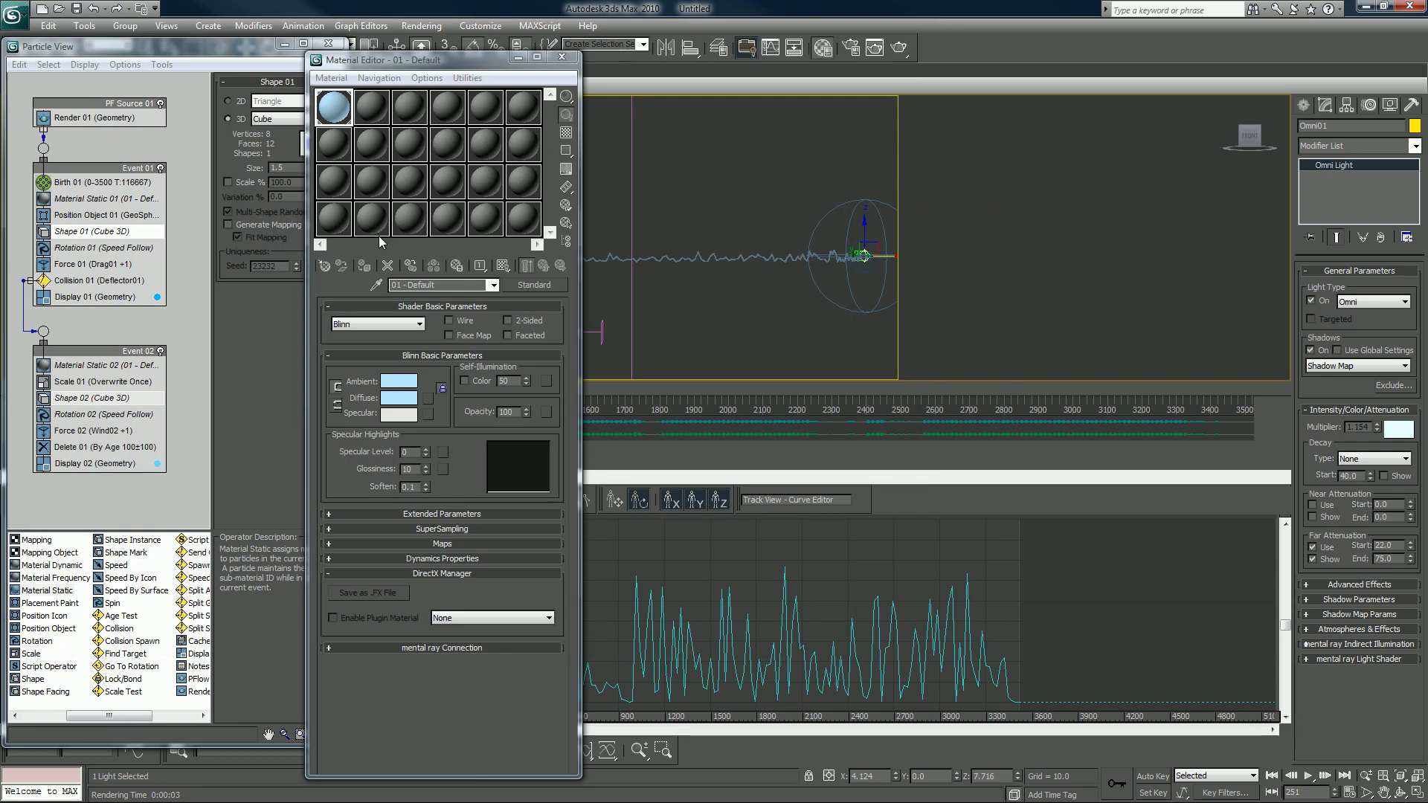
drag(528, 382, 523, 355)
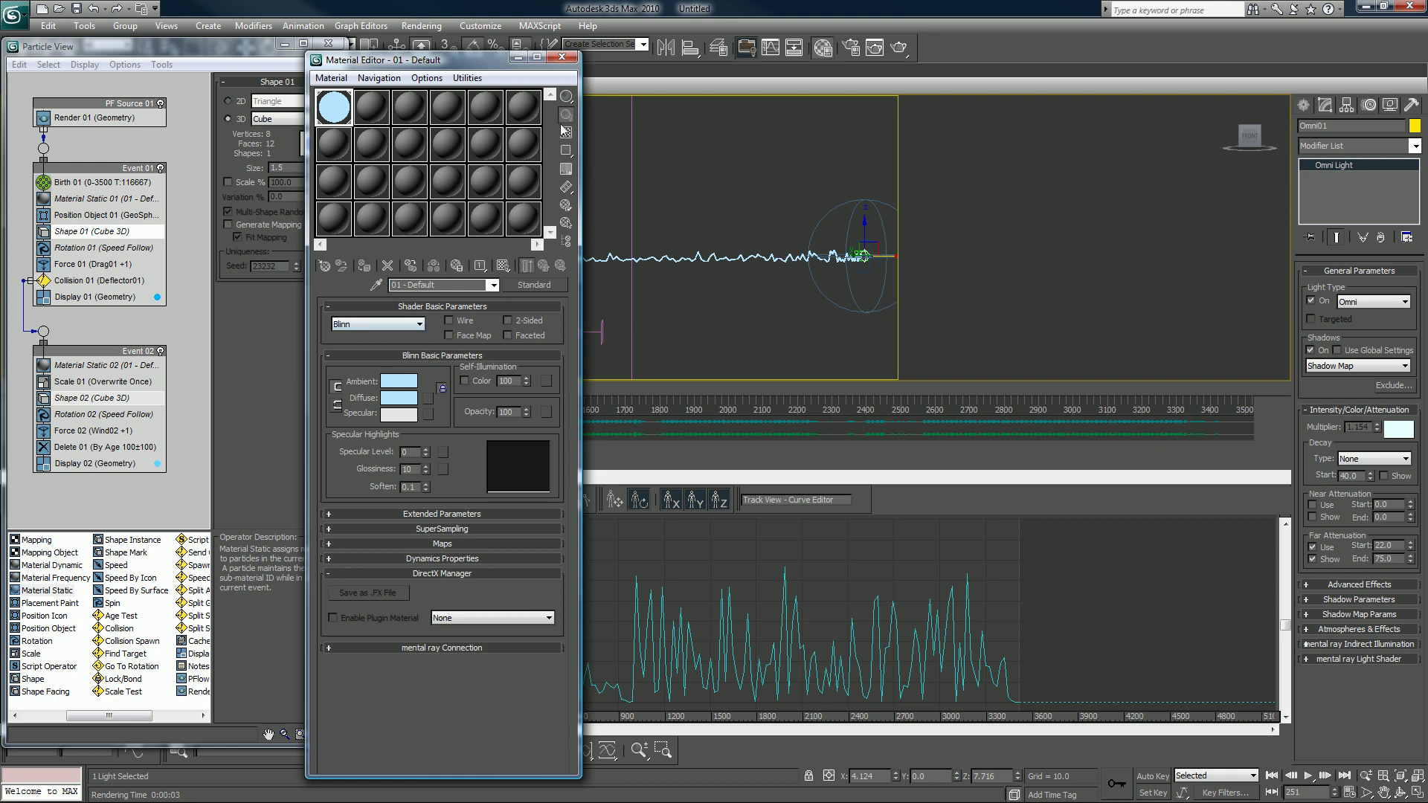
click(562, 57)
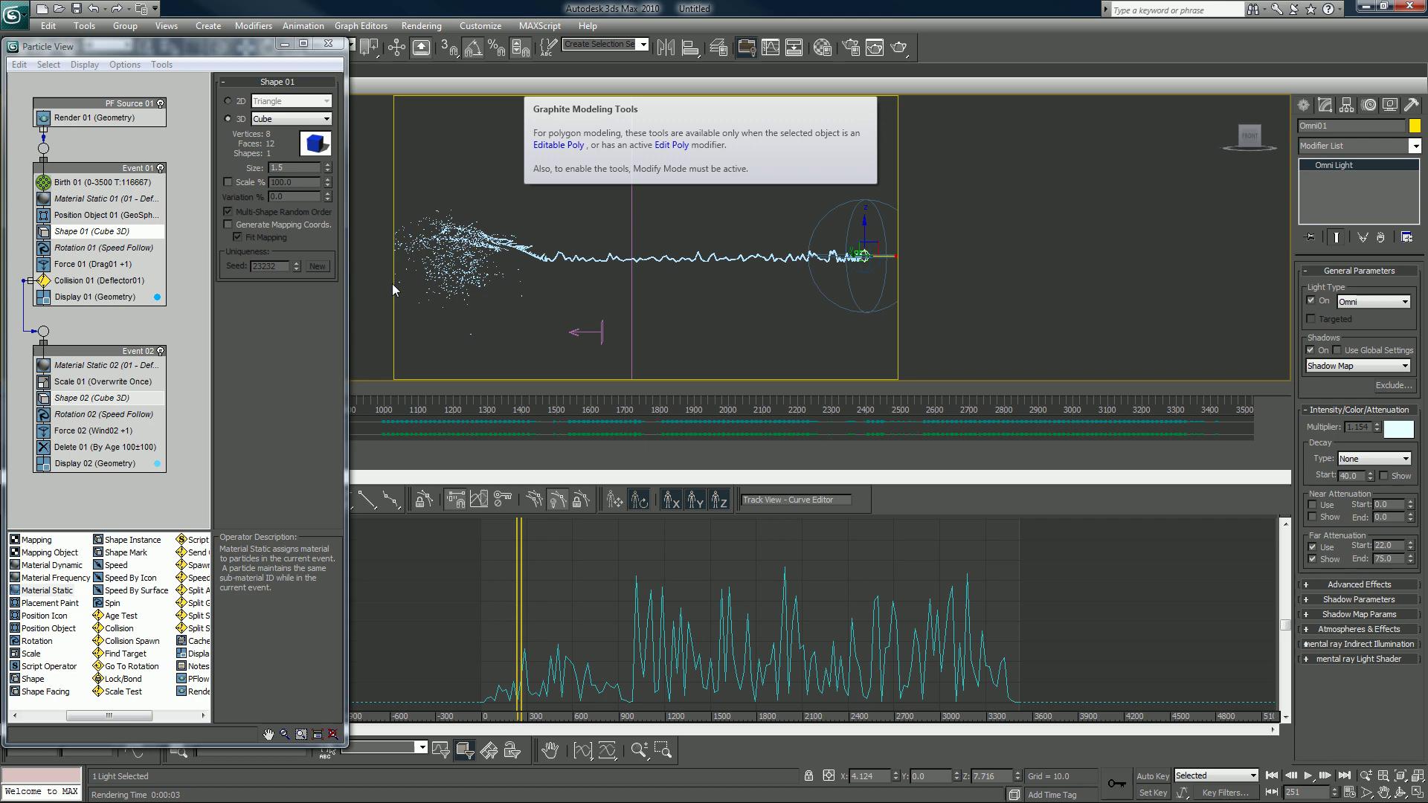
Assign a Gradient environment map, instance it into a Material Editor slot, and use Screen mapping.
click(422, 26)
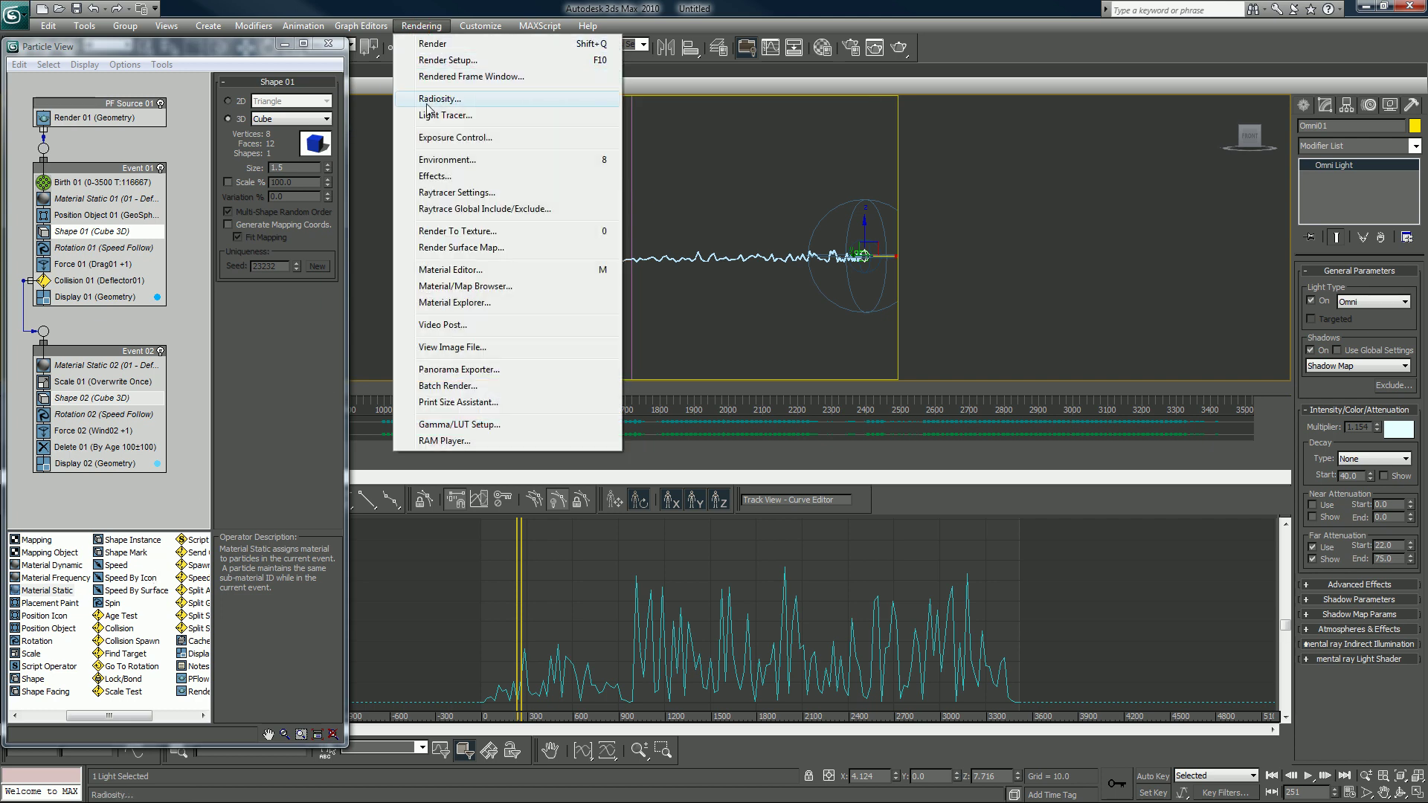
click(434, 162)
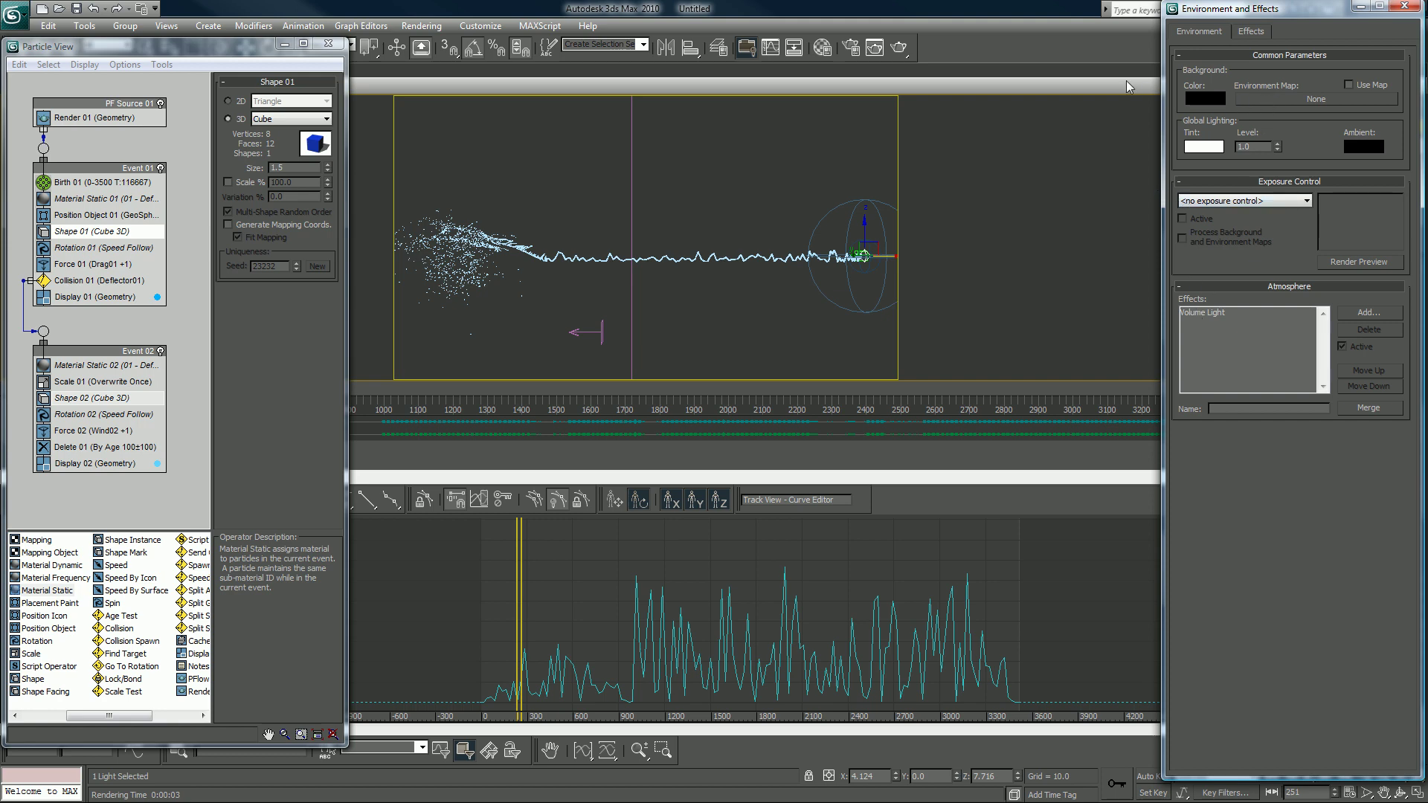
key(m)
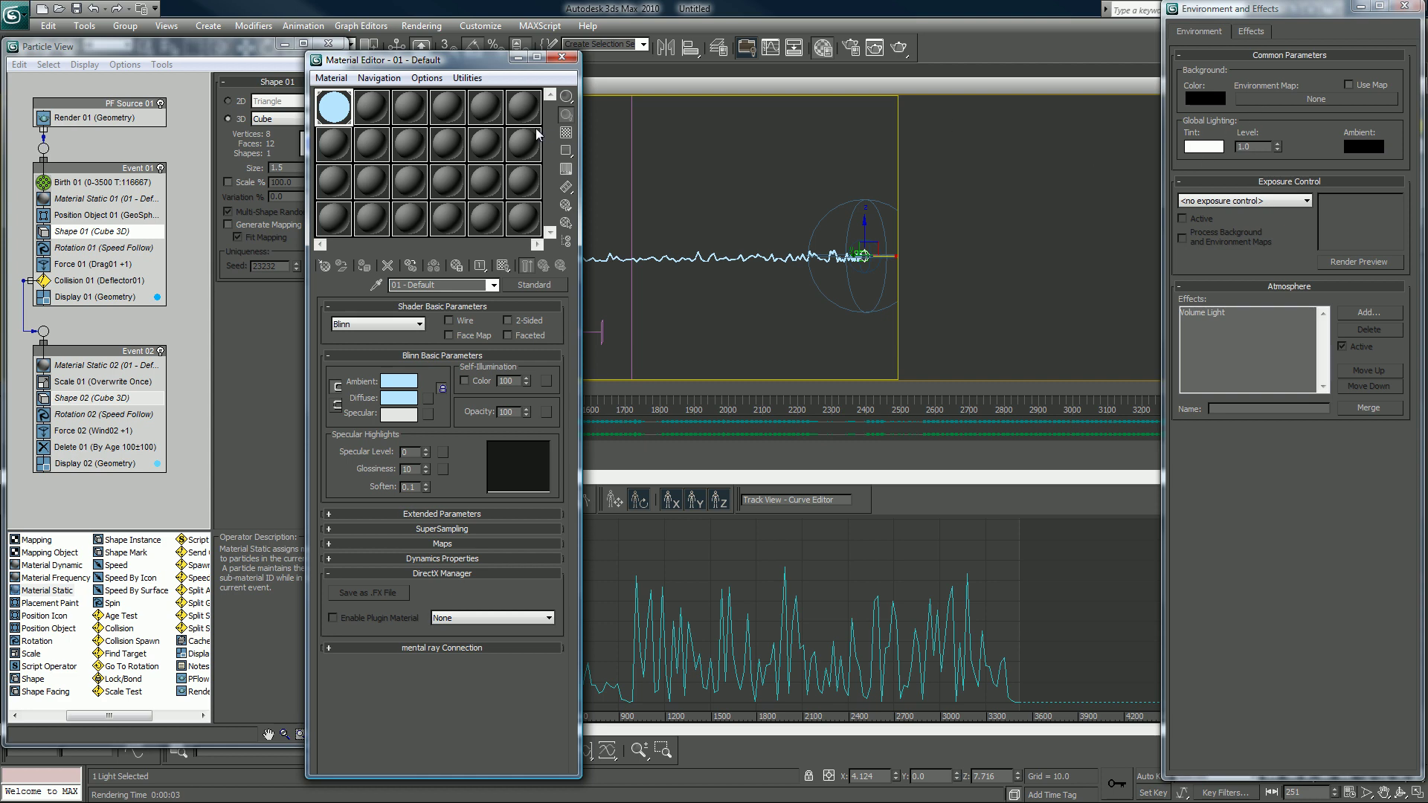
click(1264, 96)
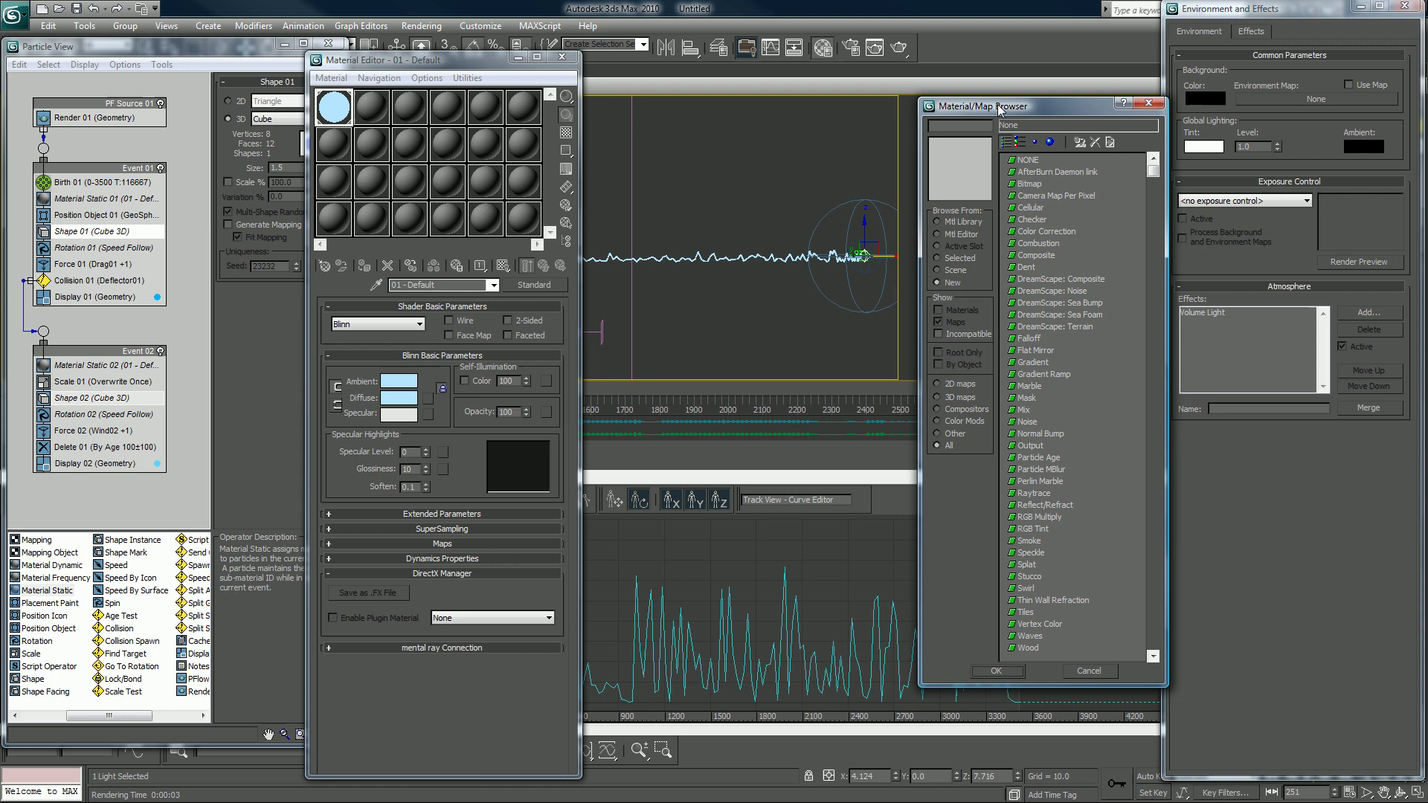
drag(1011, 101, 922, 104)
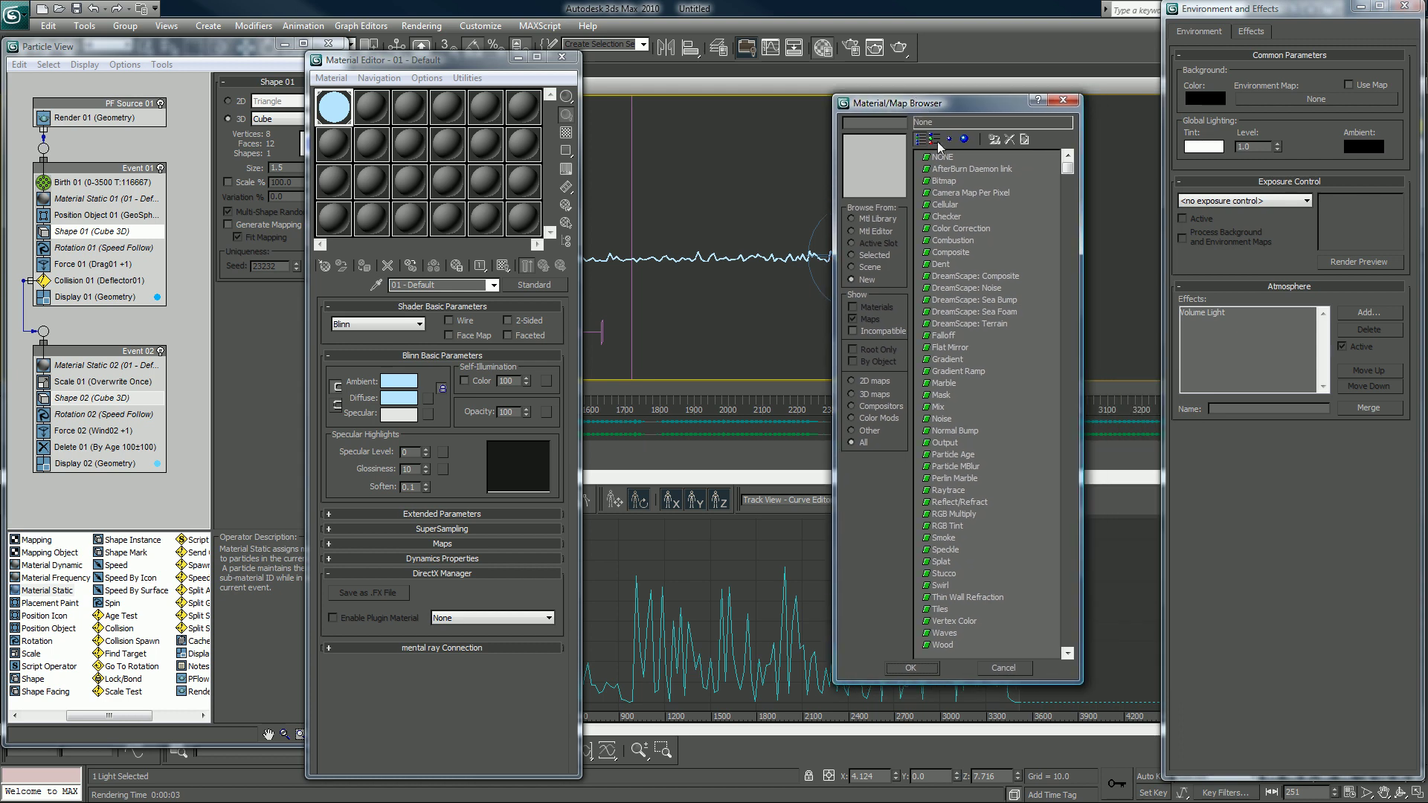
double_click(947, 359)
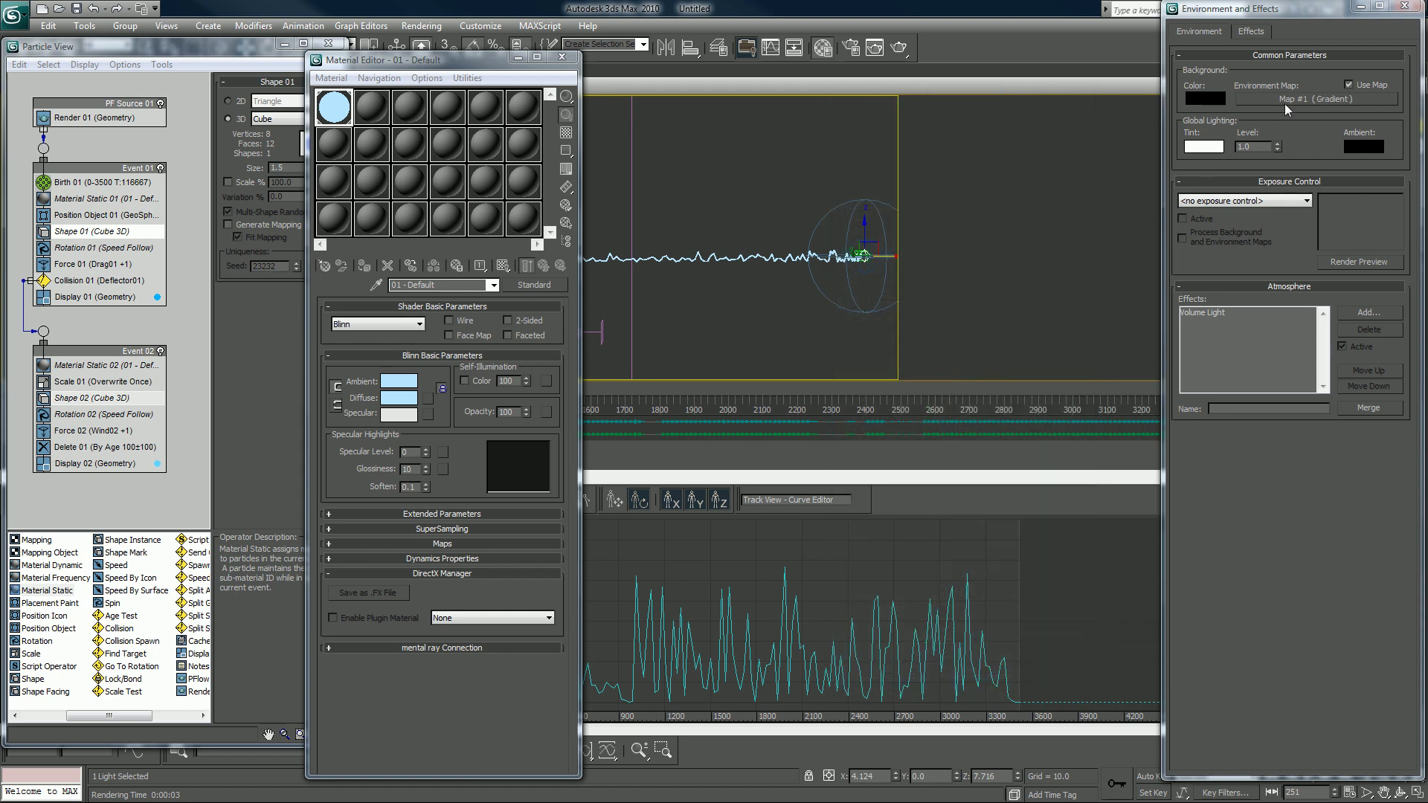
drag(1285, 104, 529, 224)
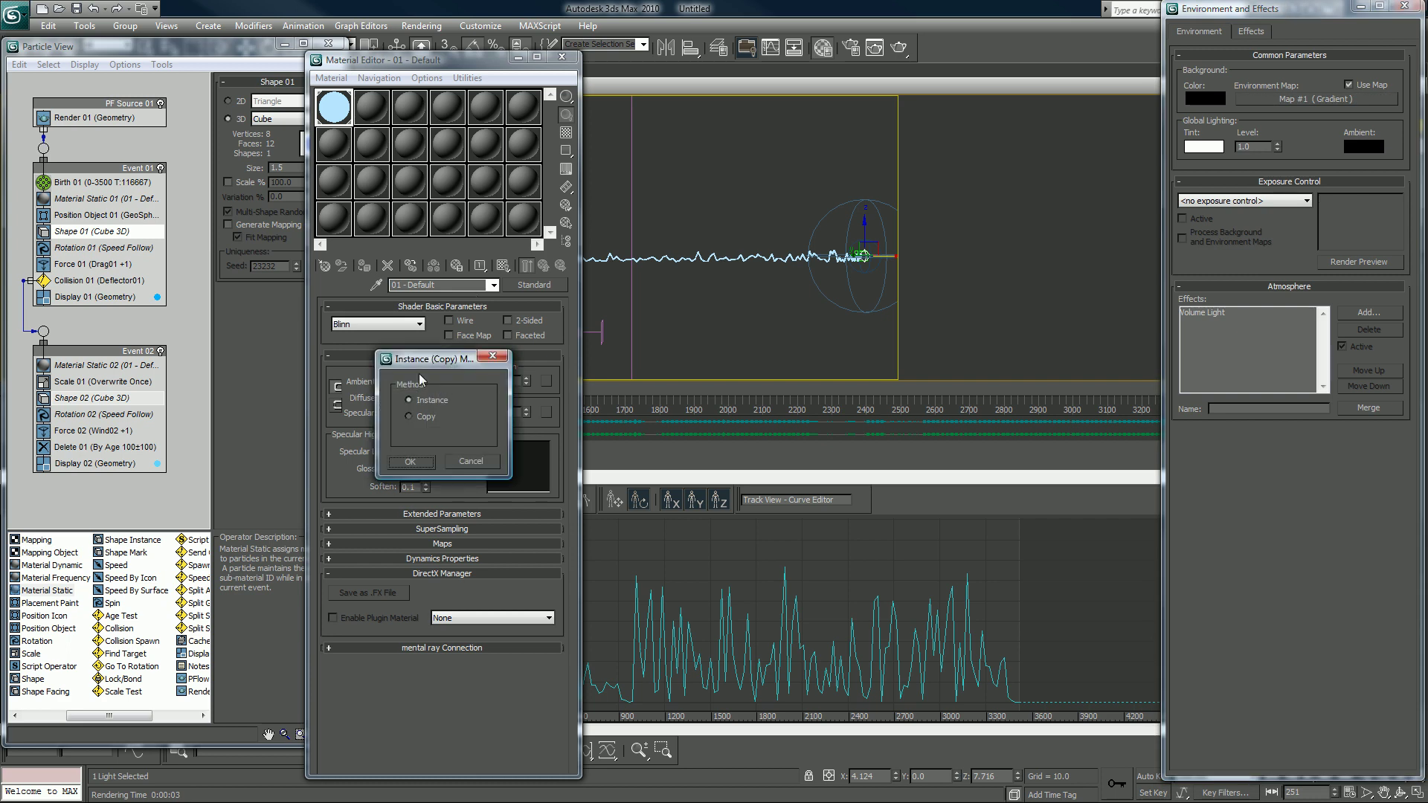
click(412, 460)
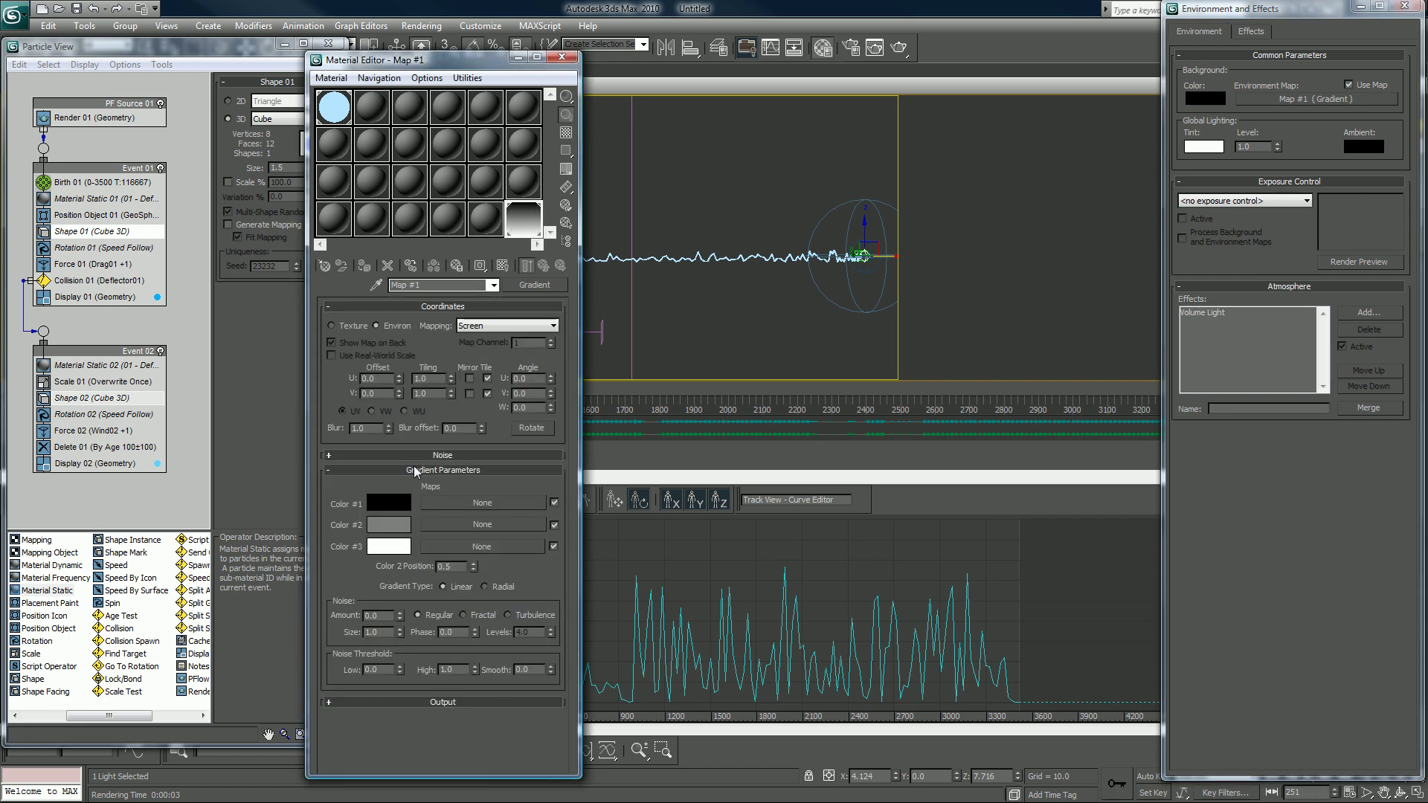
click(499, 326)
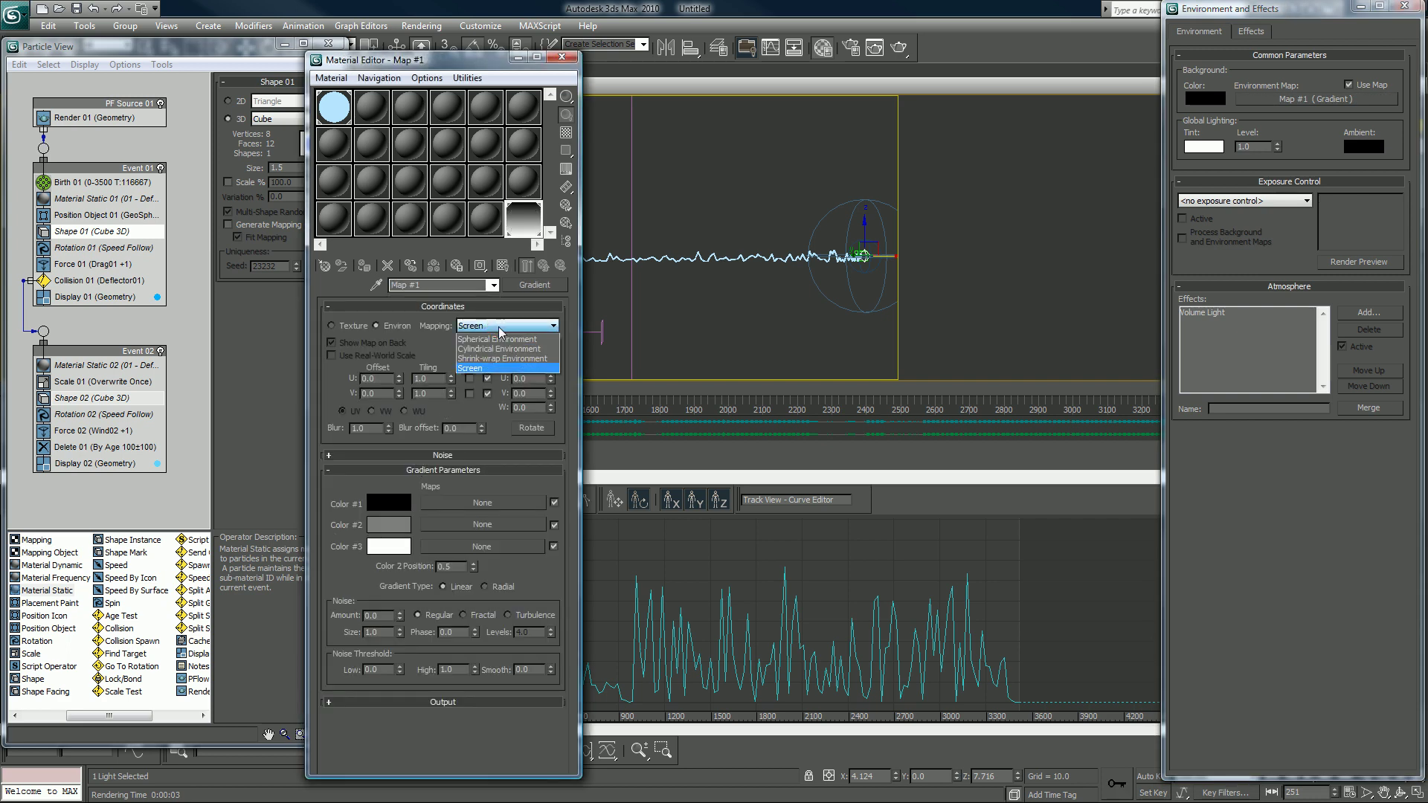
click(498, 326)
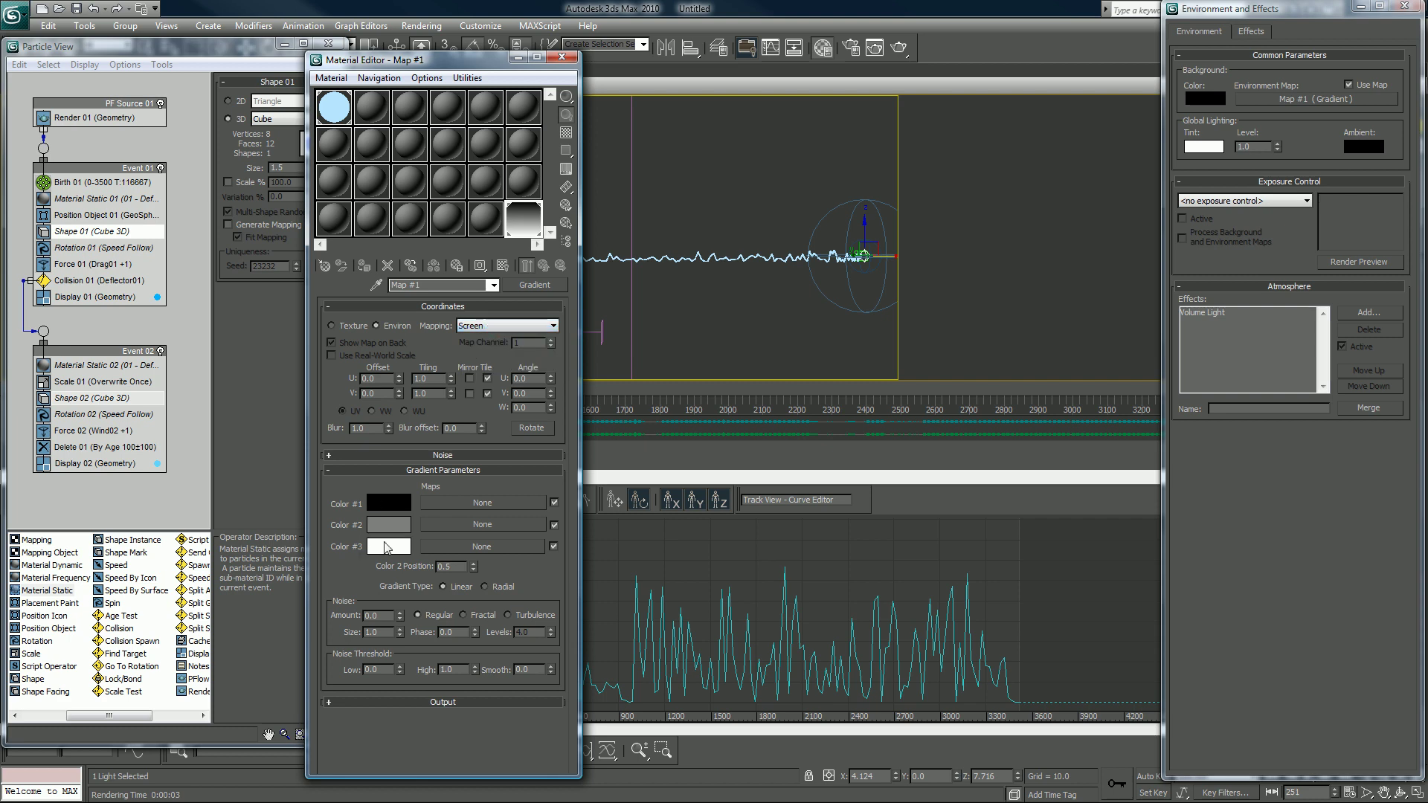
Set gradient Color #3 to light cyan and Color #2 to a deeper blue.
click(388, 547)
drag(564, 99, 554, 99)
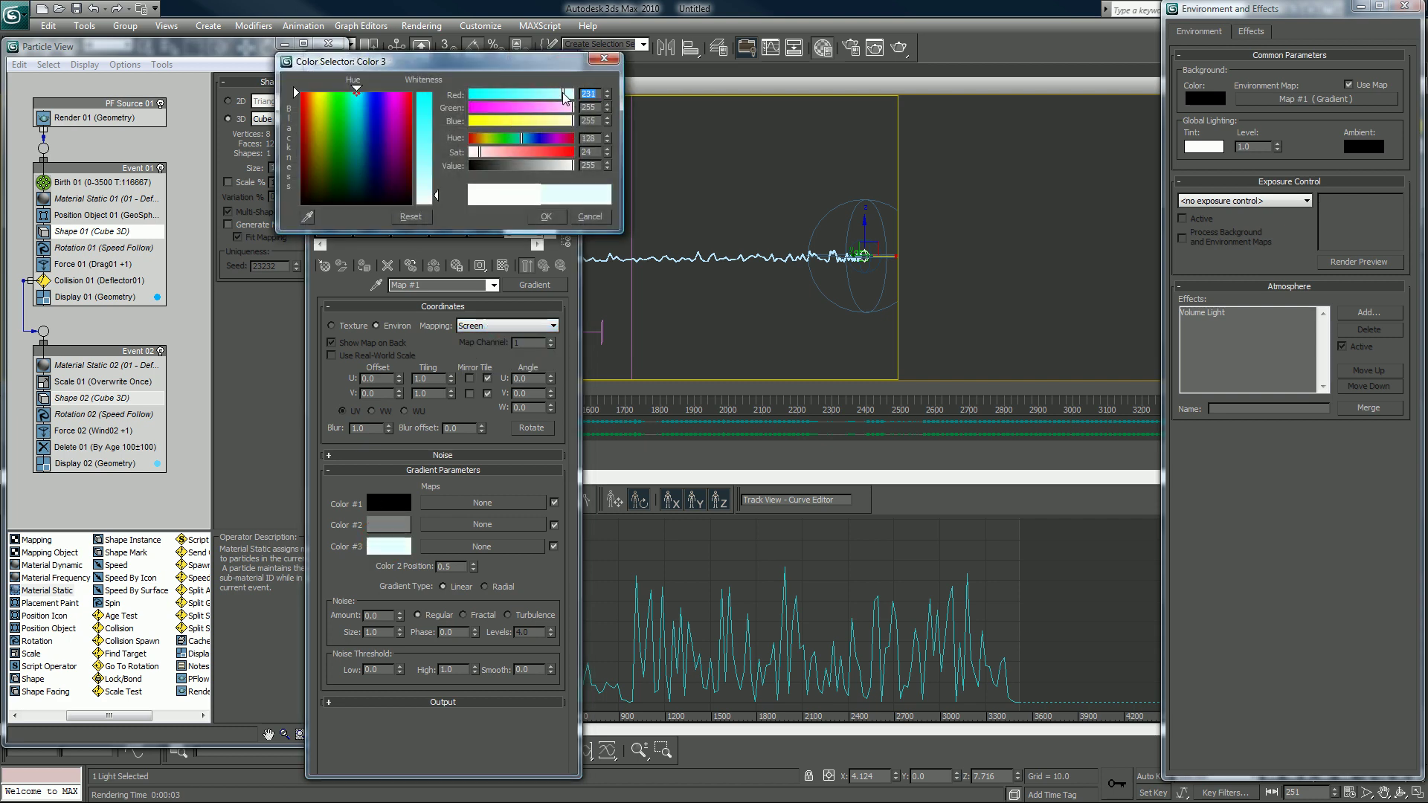
click(546, 217)
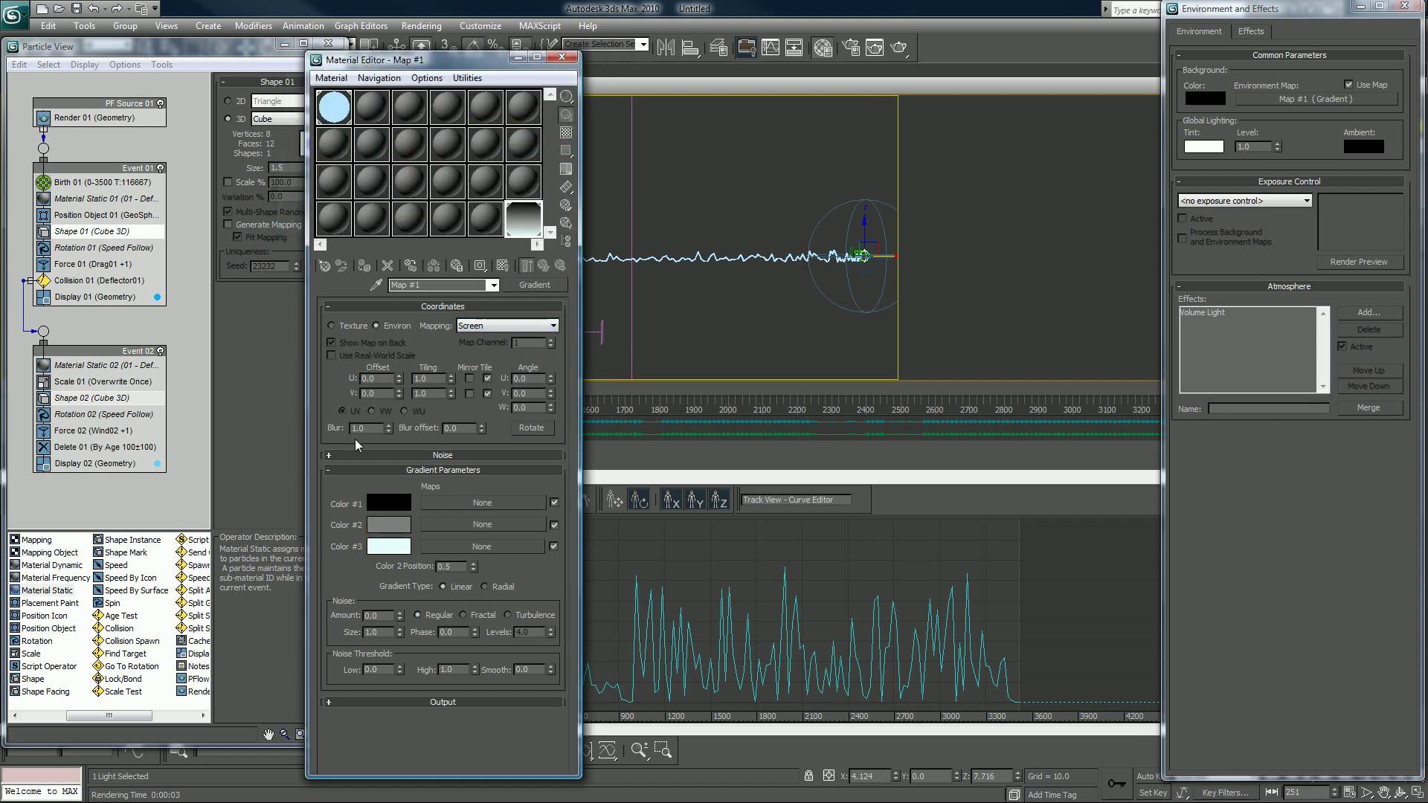
click(392, 526)
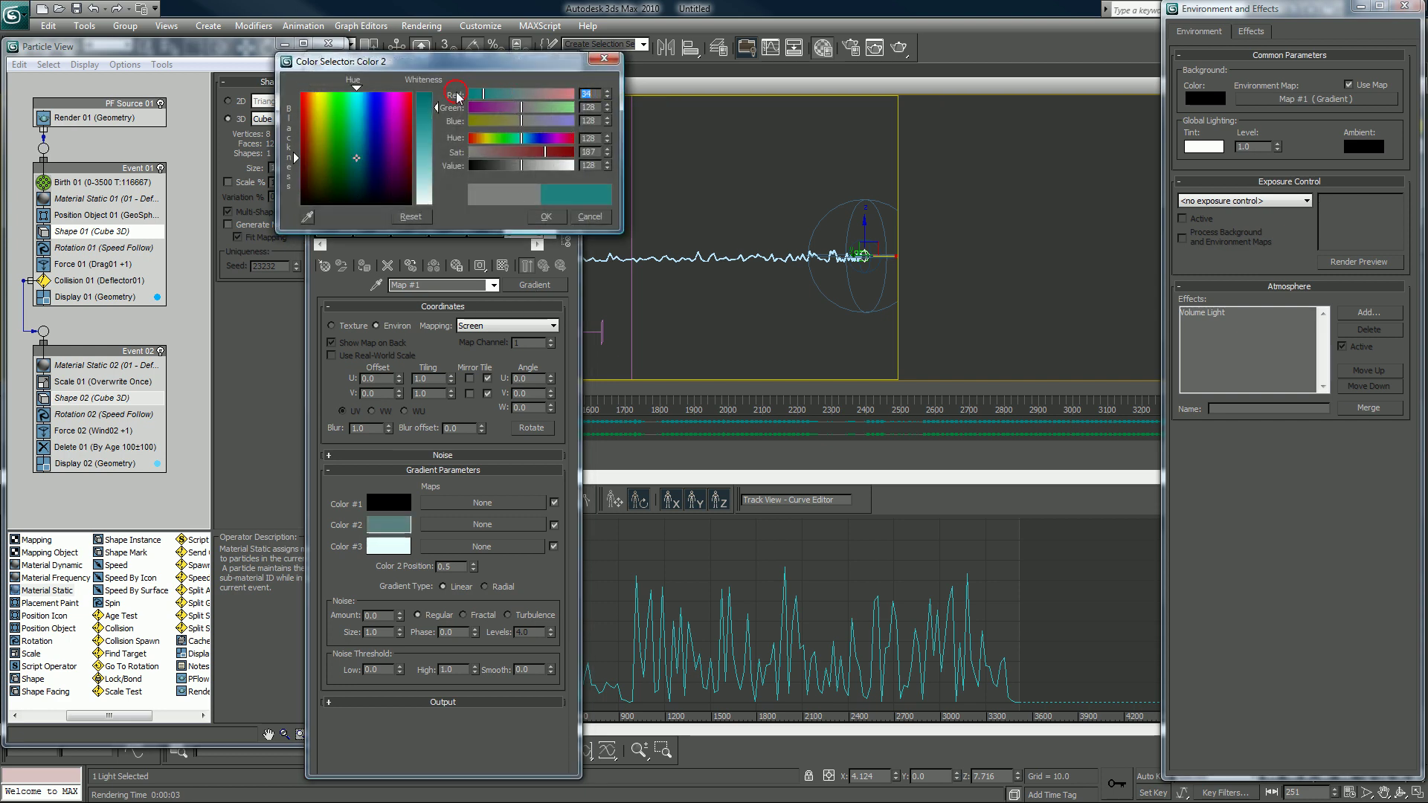
mouse_move(517, 96)
mouse_down()
mouse_move(469, 96)
mouse_move(572, 116)
mouse_move(547, 107)
mouse_up()
click(571, 121)
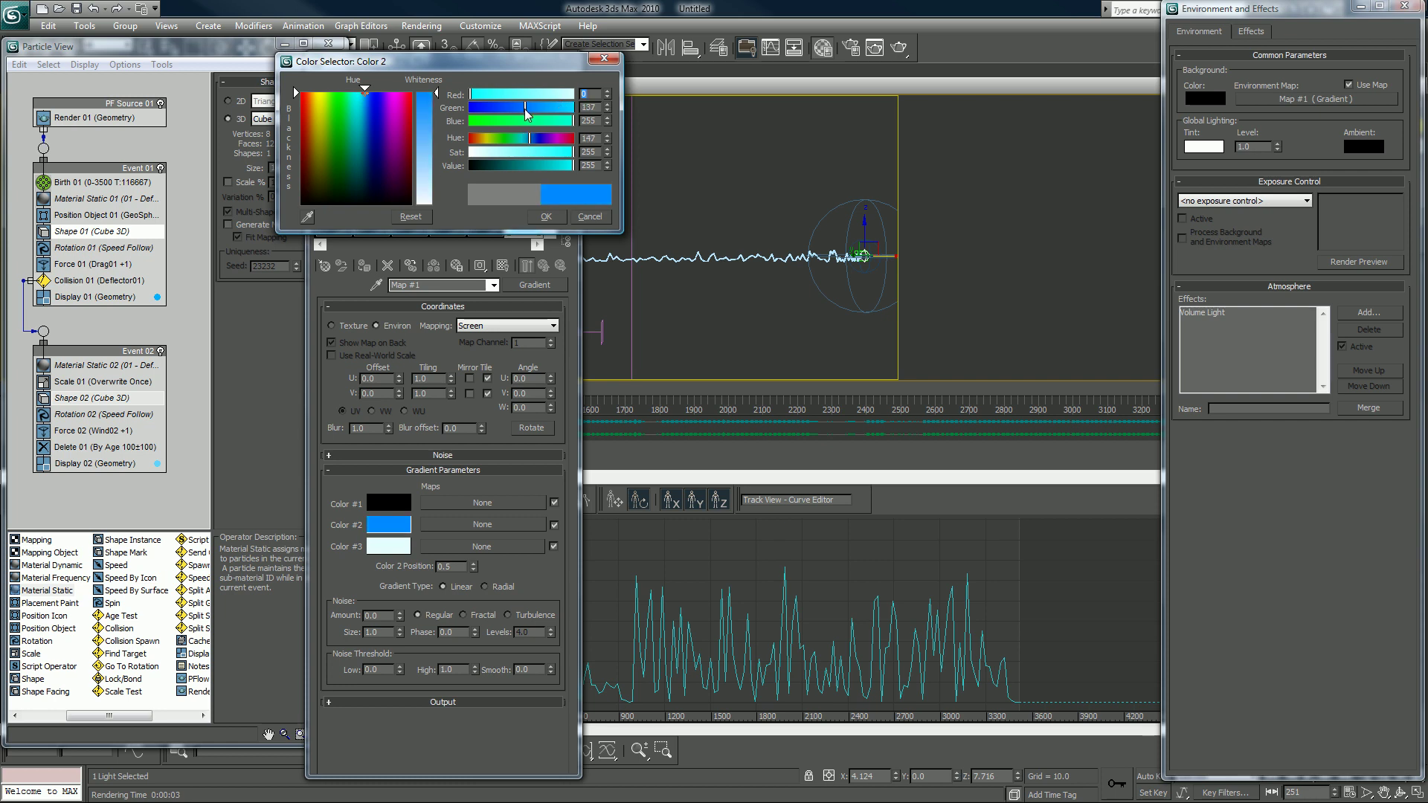
drag(426, 94, 428, 121)
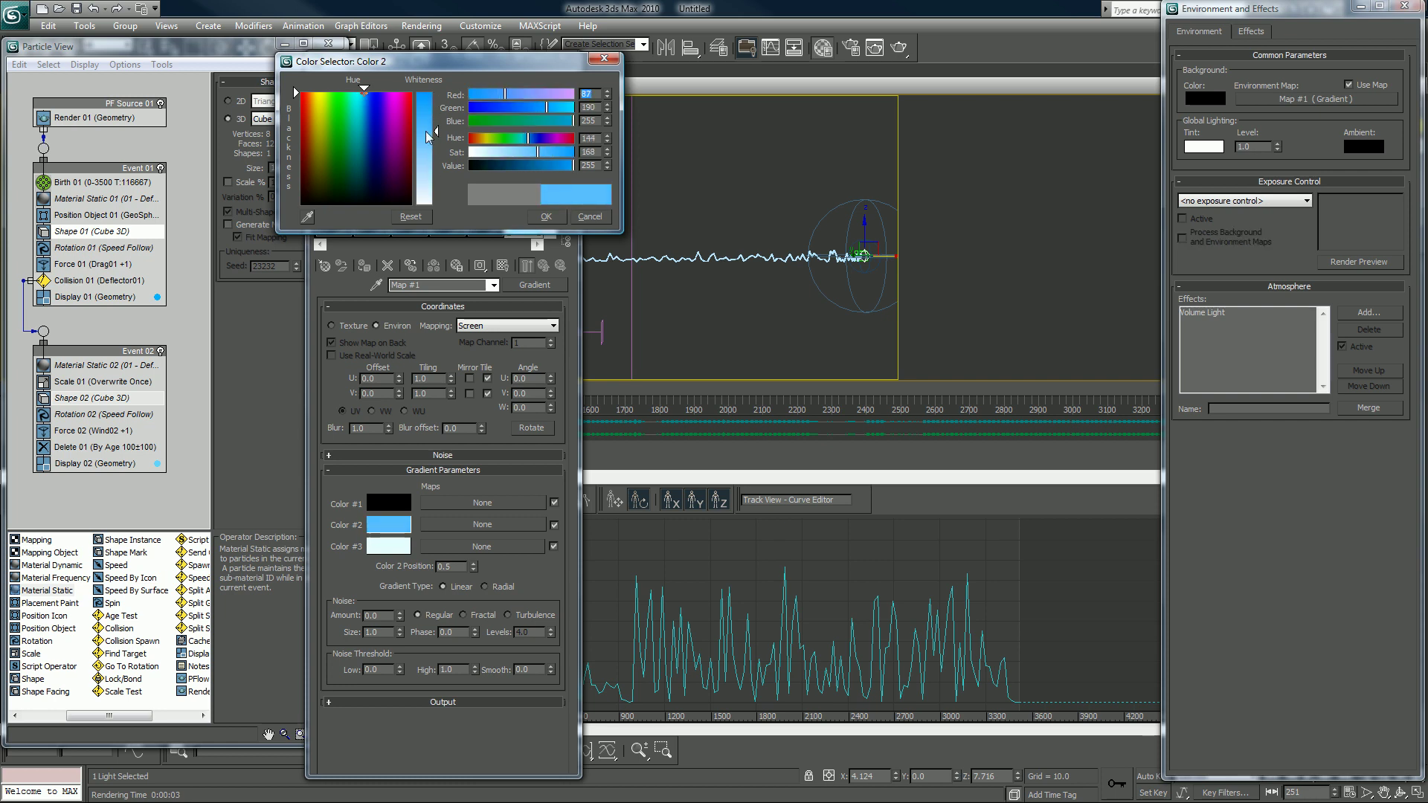
drag(427, 135, 428, 116)
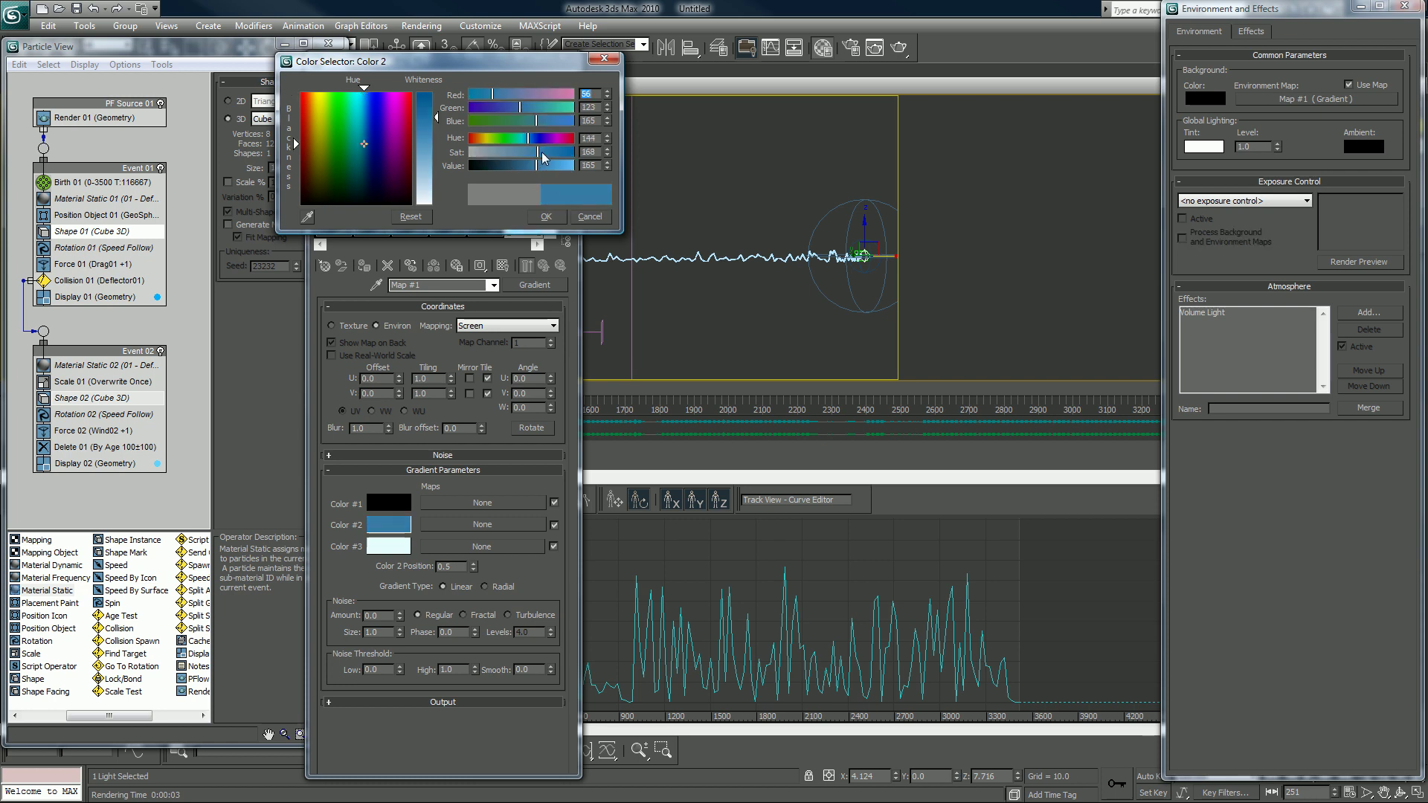
click(546, 218)
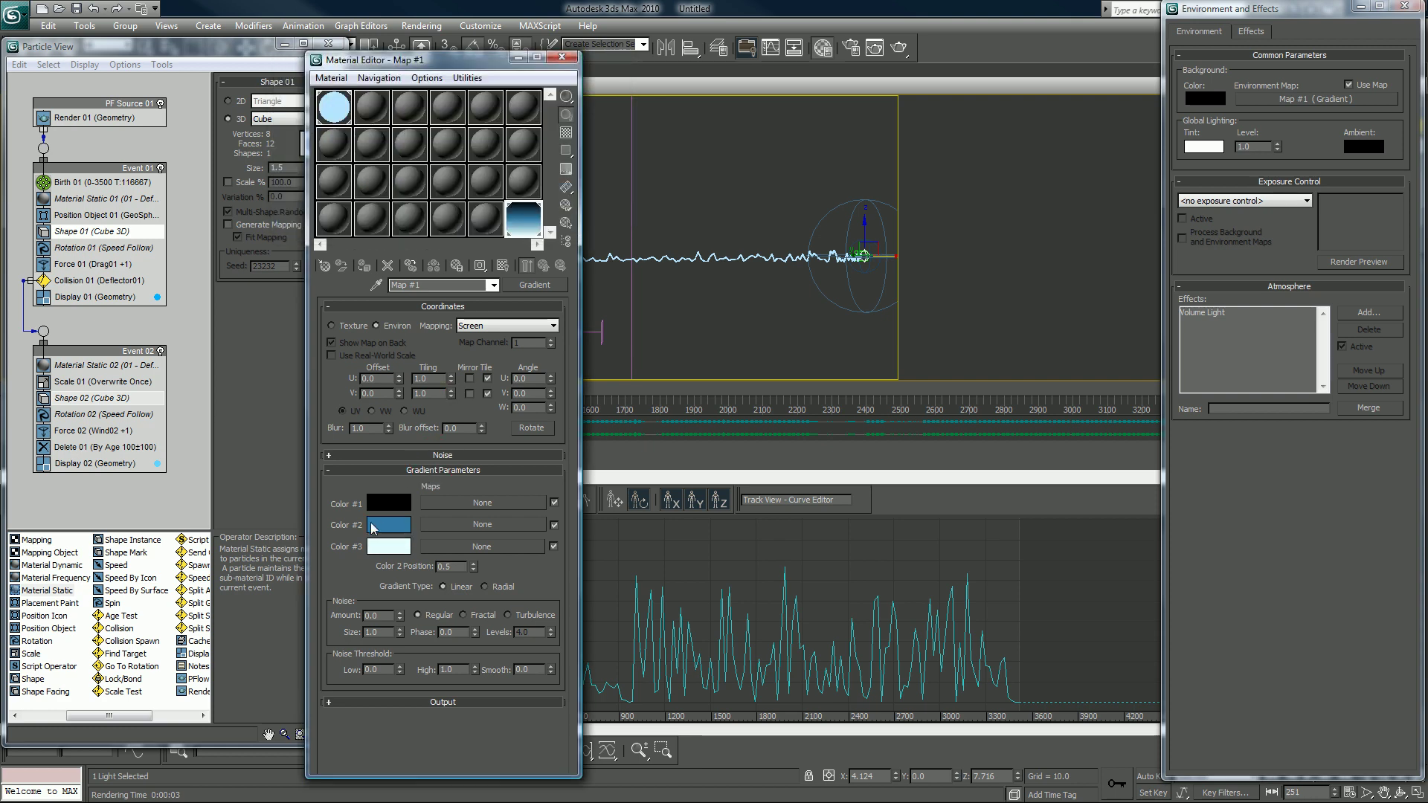
Copy the blue onto Color #1, then darken and desaturate it.
drag(373, 527, 383, 503)
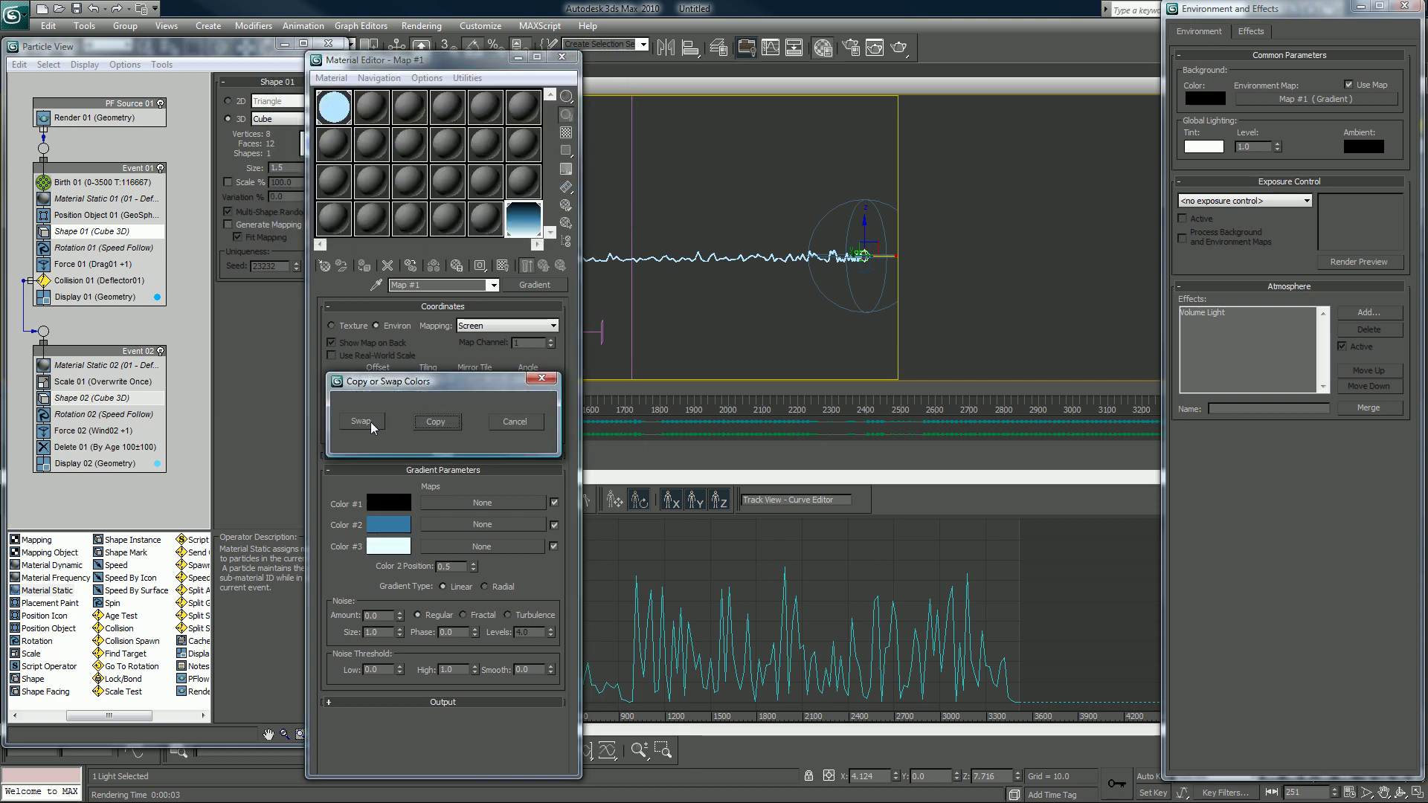
click(441, 424)
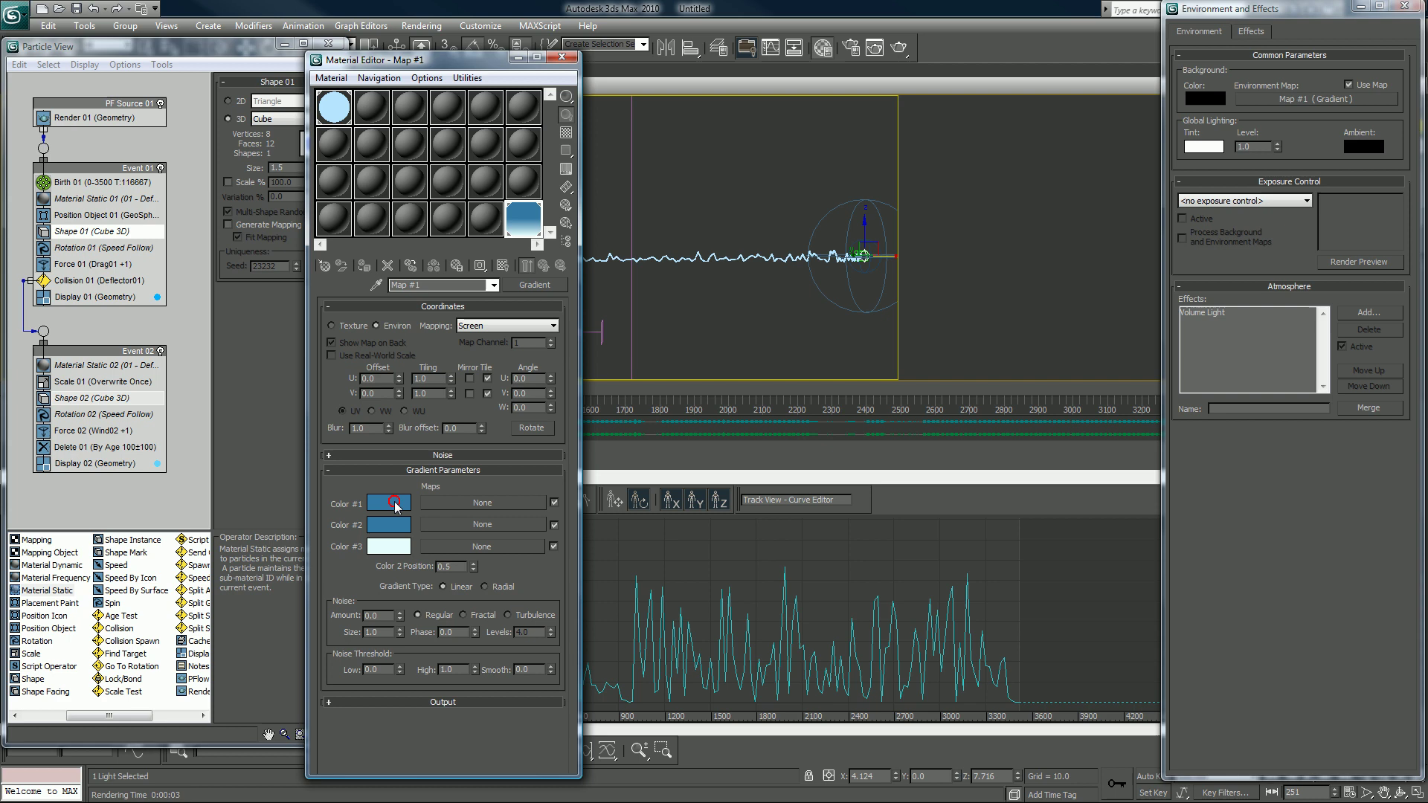
click(396, 505)
drag(536, 165, 499, 166)
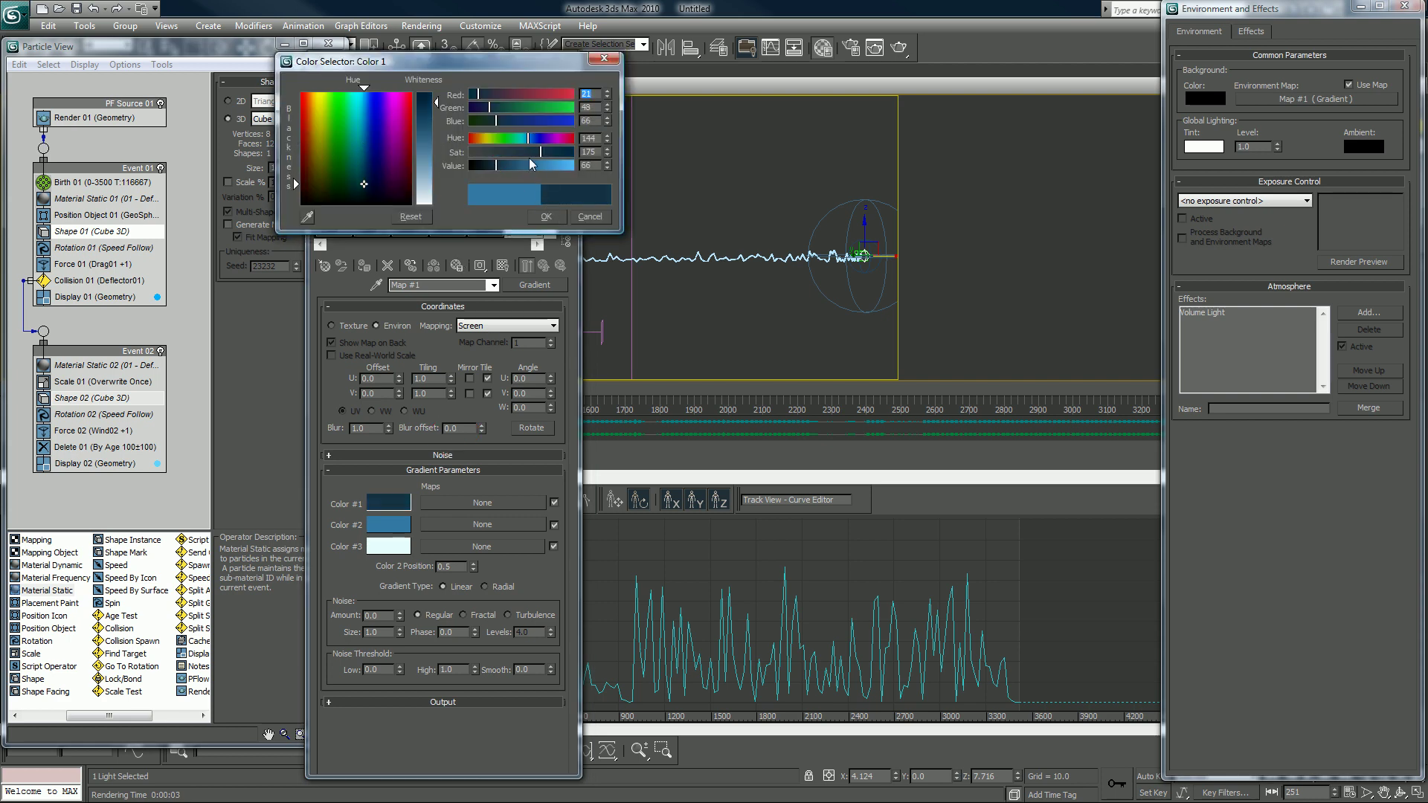
drag(529, 157, 506, 149)
click(548, 218)
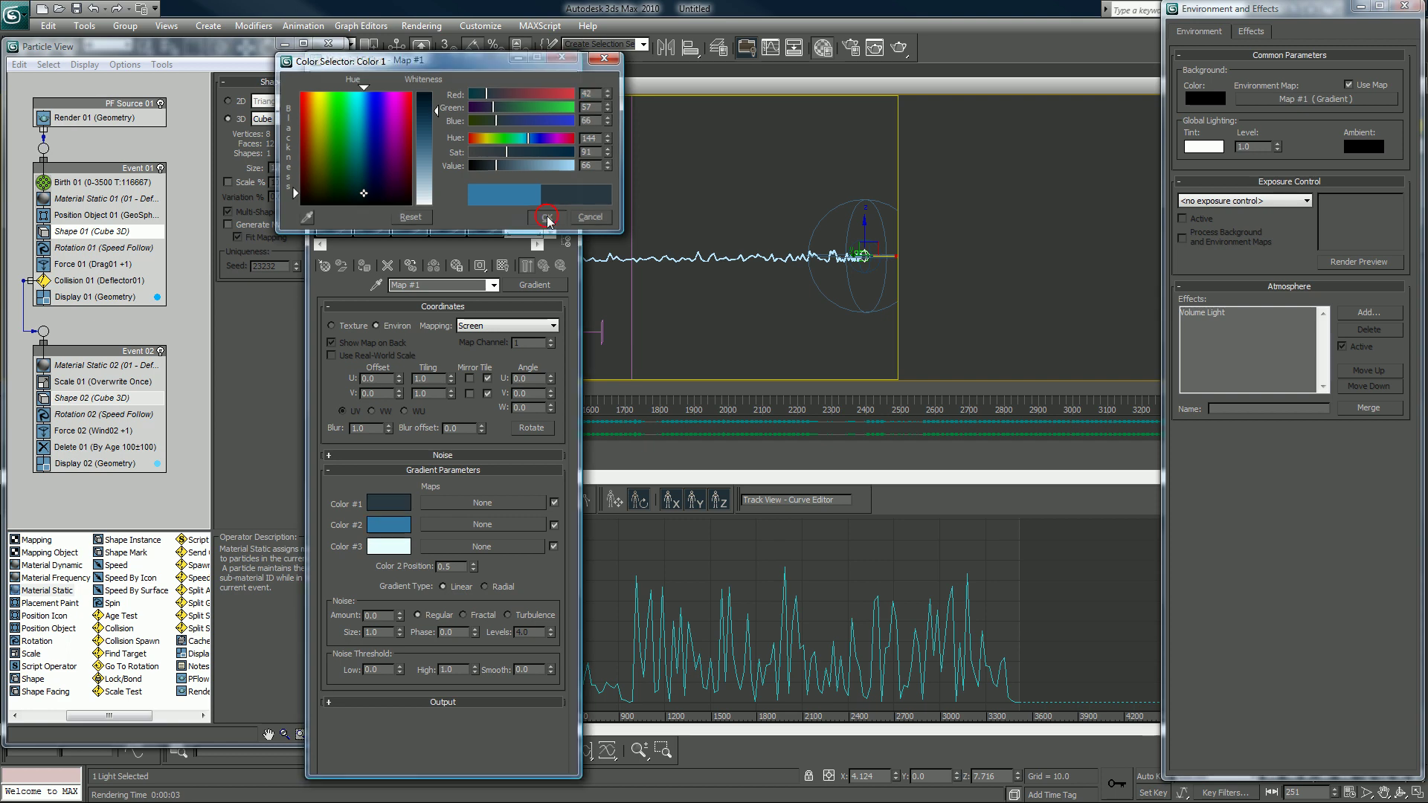
Test-render the frame against the new blue gradient and show the Effects list.
click(899, 48)
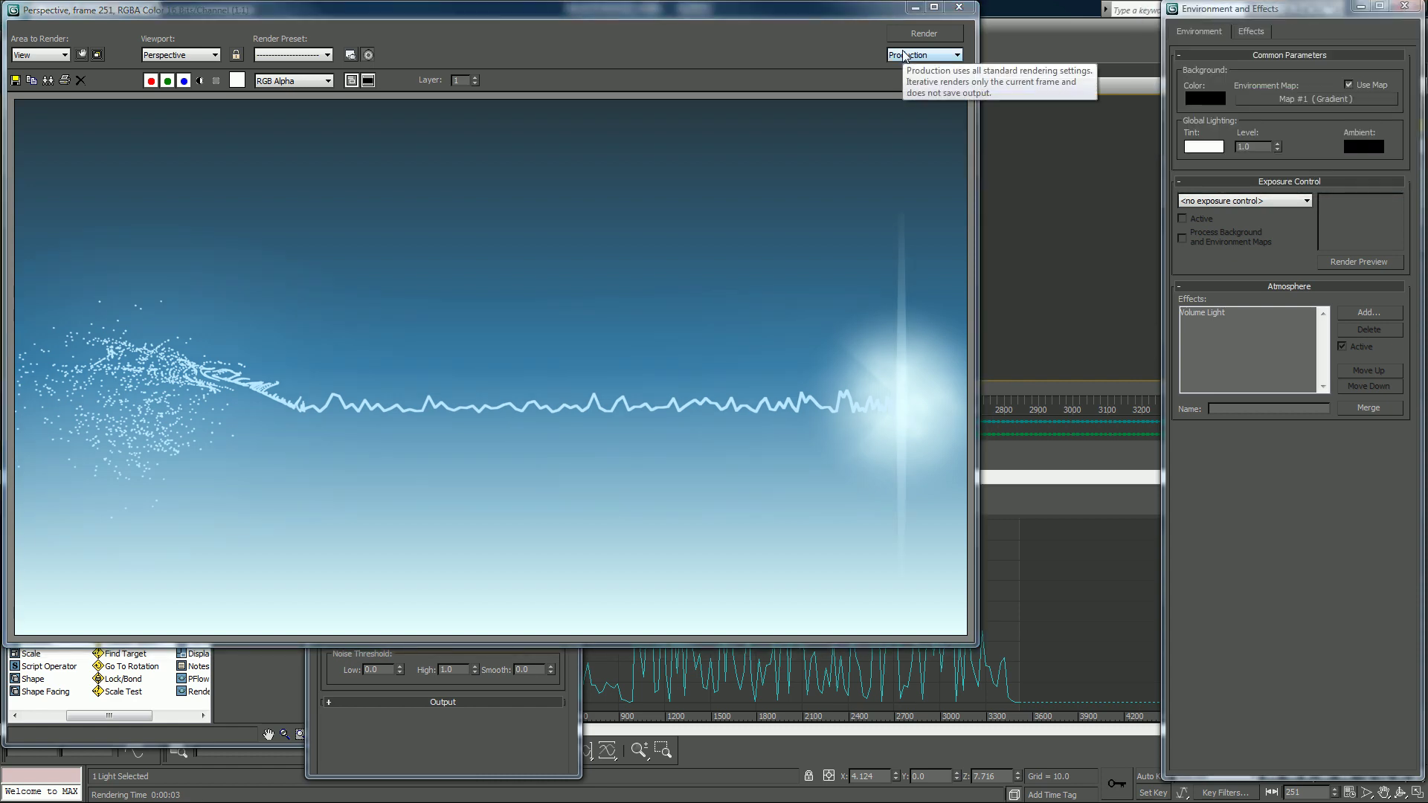
click(961, 9)
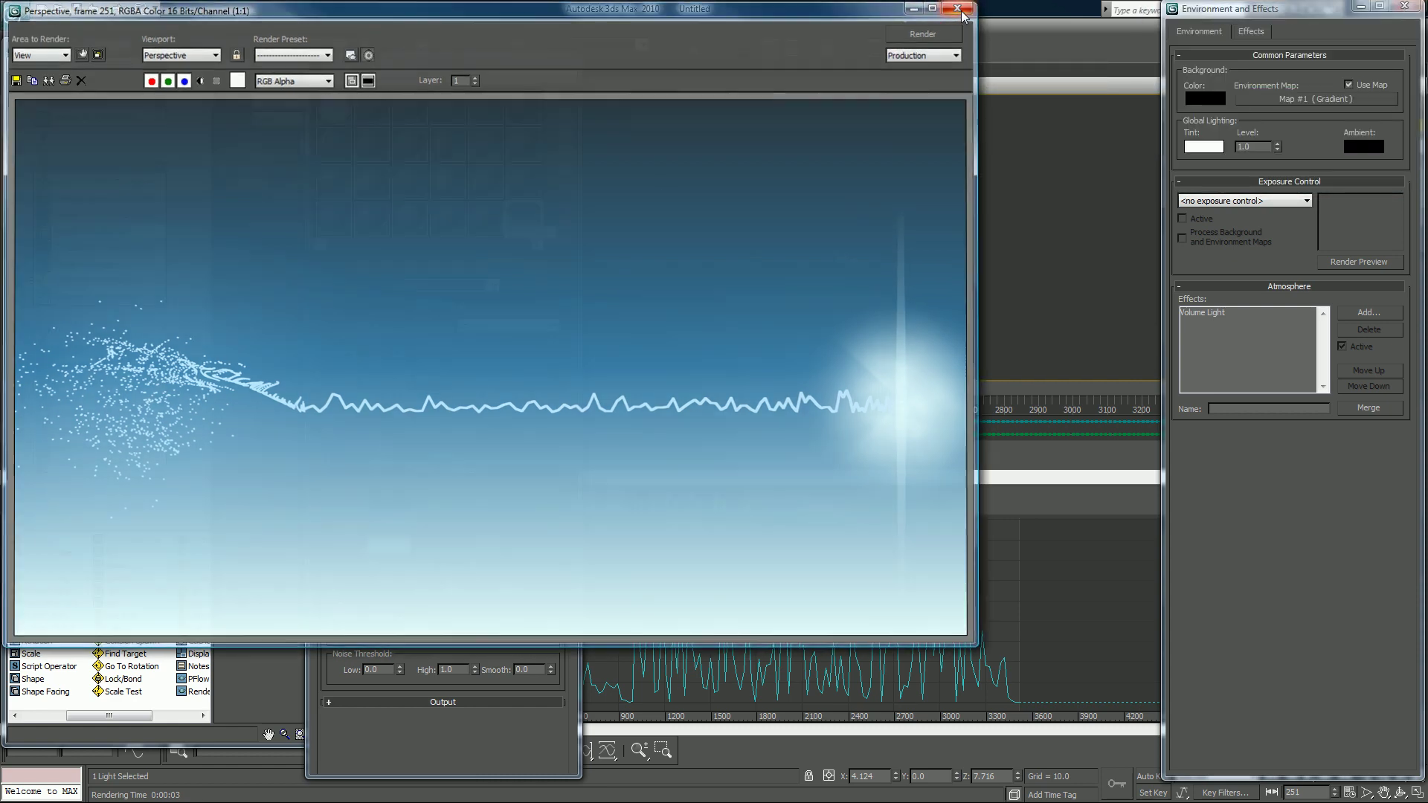
click(1254, 32)
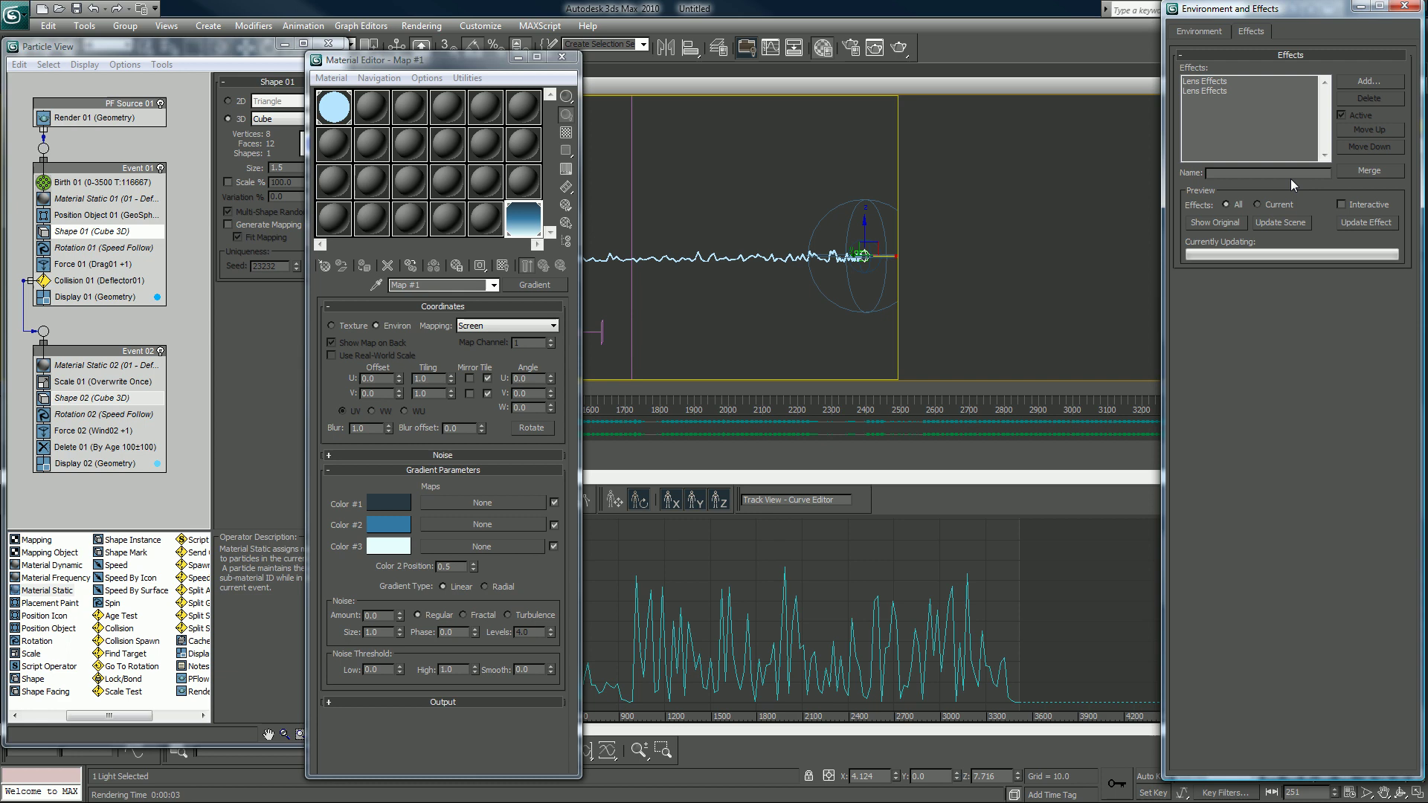
Rename the two Lens Effects entries to glow and streak.
click(1209, 90)
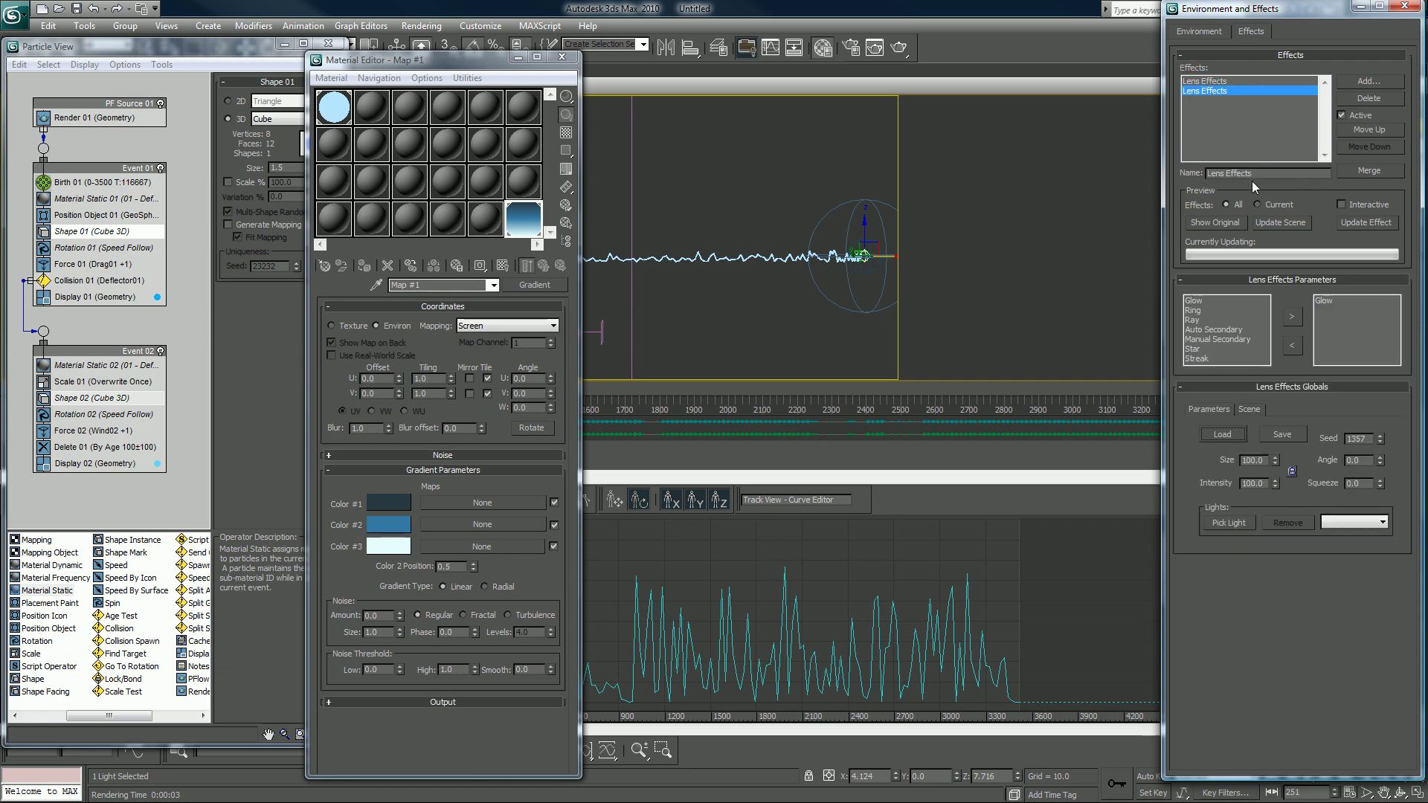
drag(1252, 175, 1116, 176)
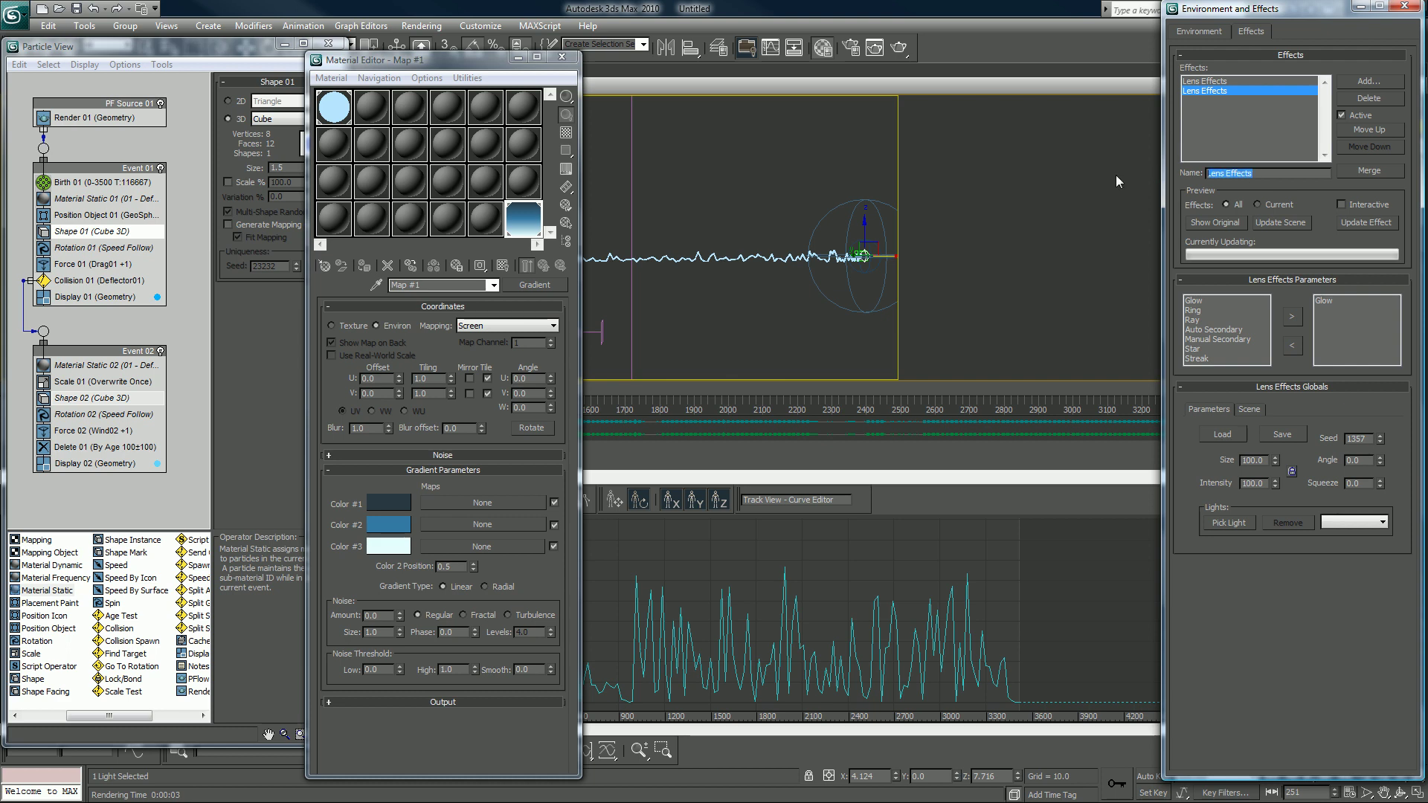
text(glow)
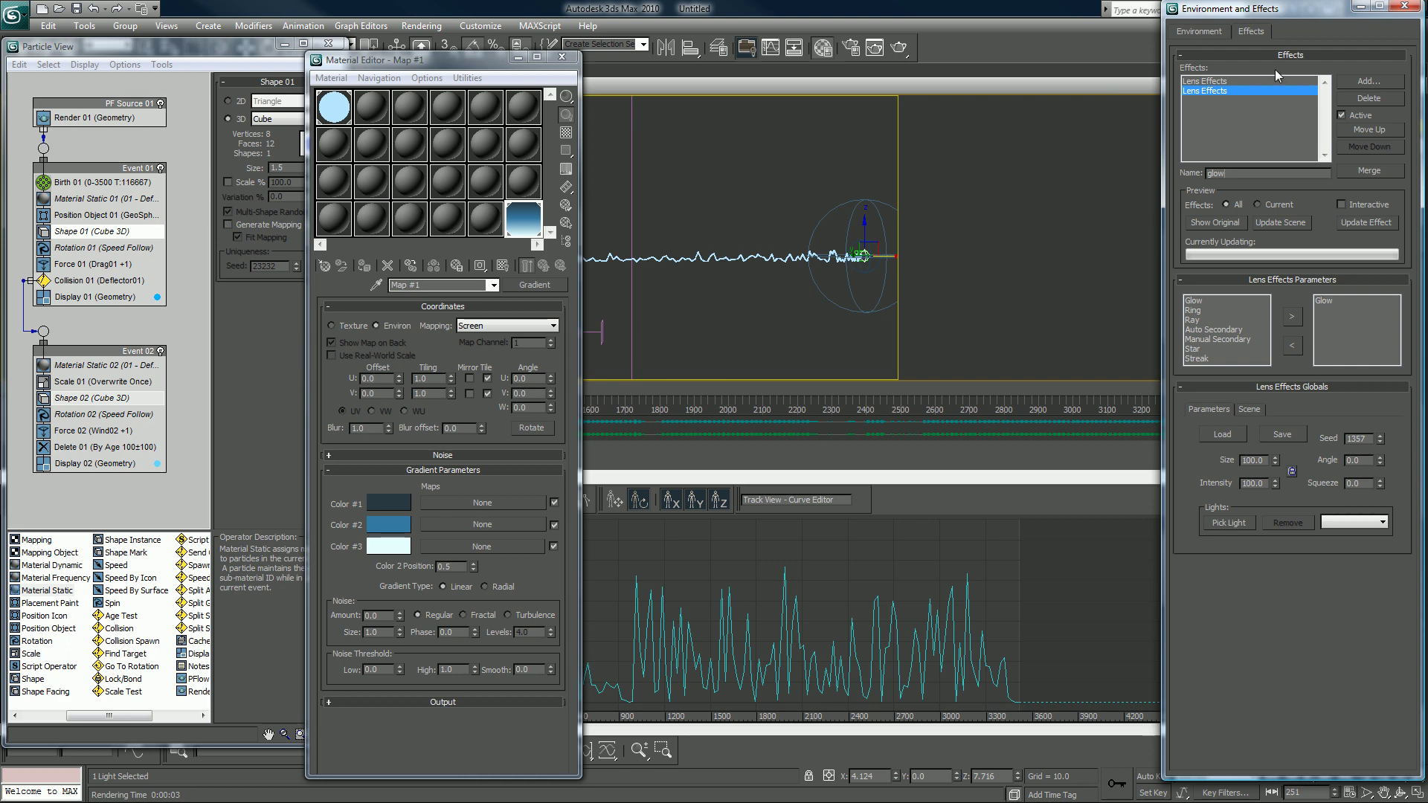
click(1218, 81)
drag(1259, 175, 1102, 183)
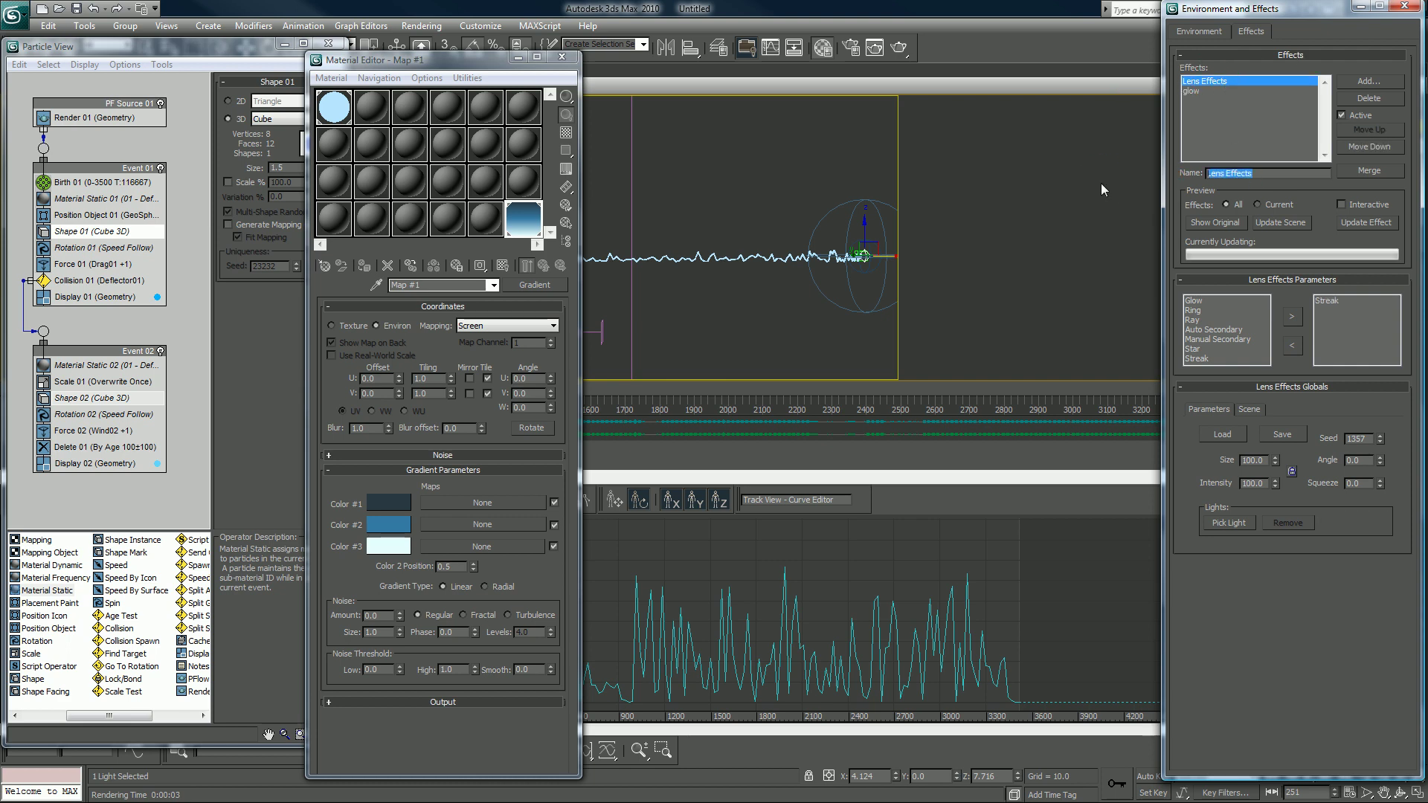
text(streak)
key(Return)
Give the Glow element intensity 80 and size 5, then render the frame.
click(1195, 91)
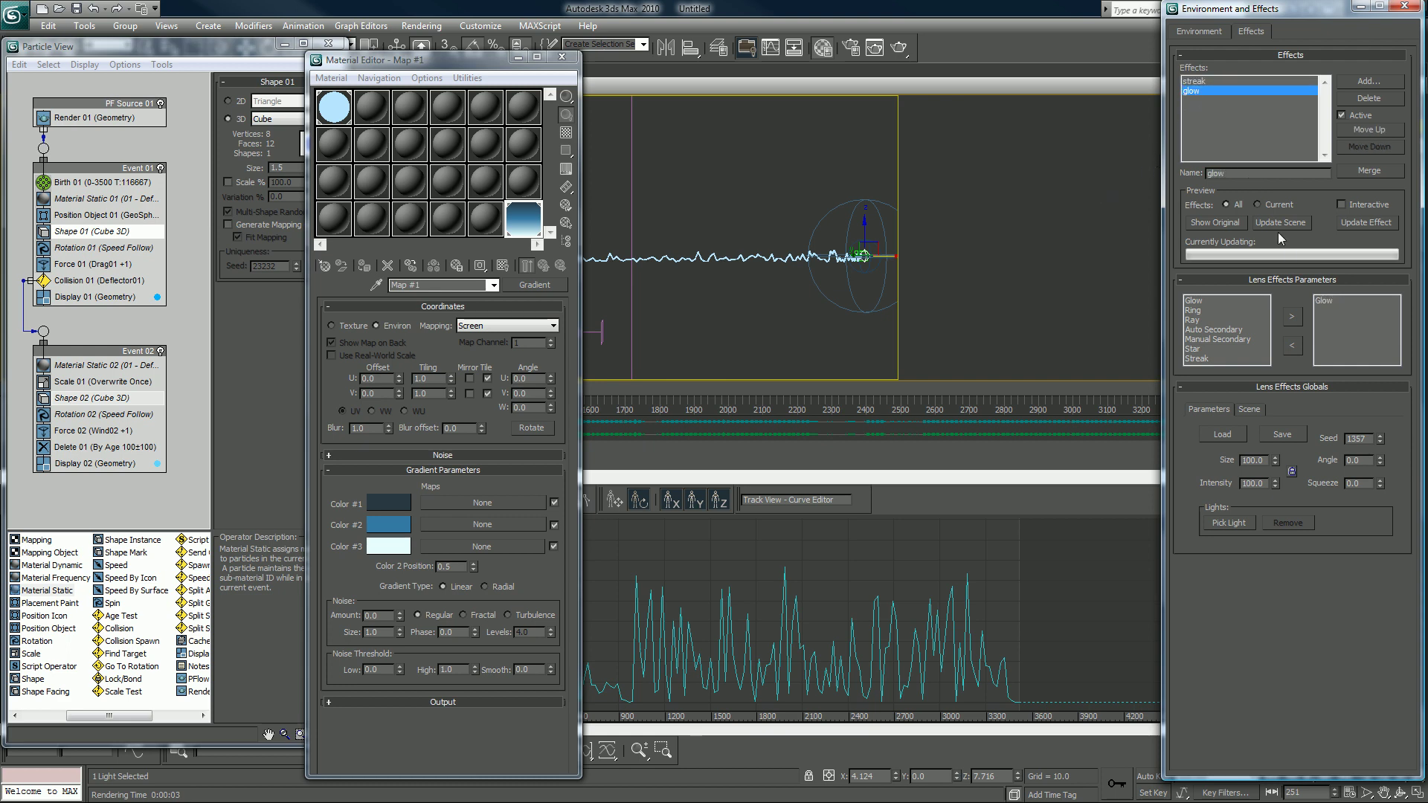
scroll(1196, 536, down, 3)
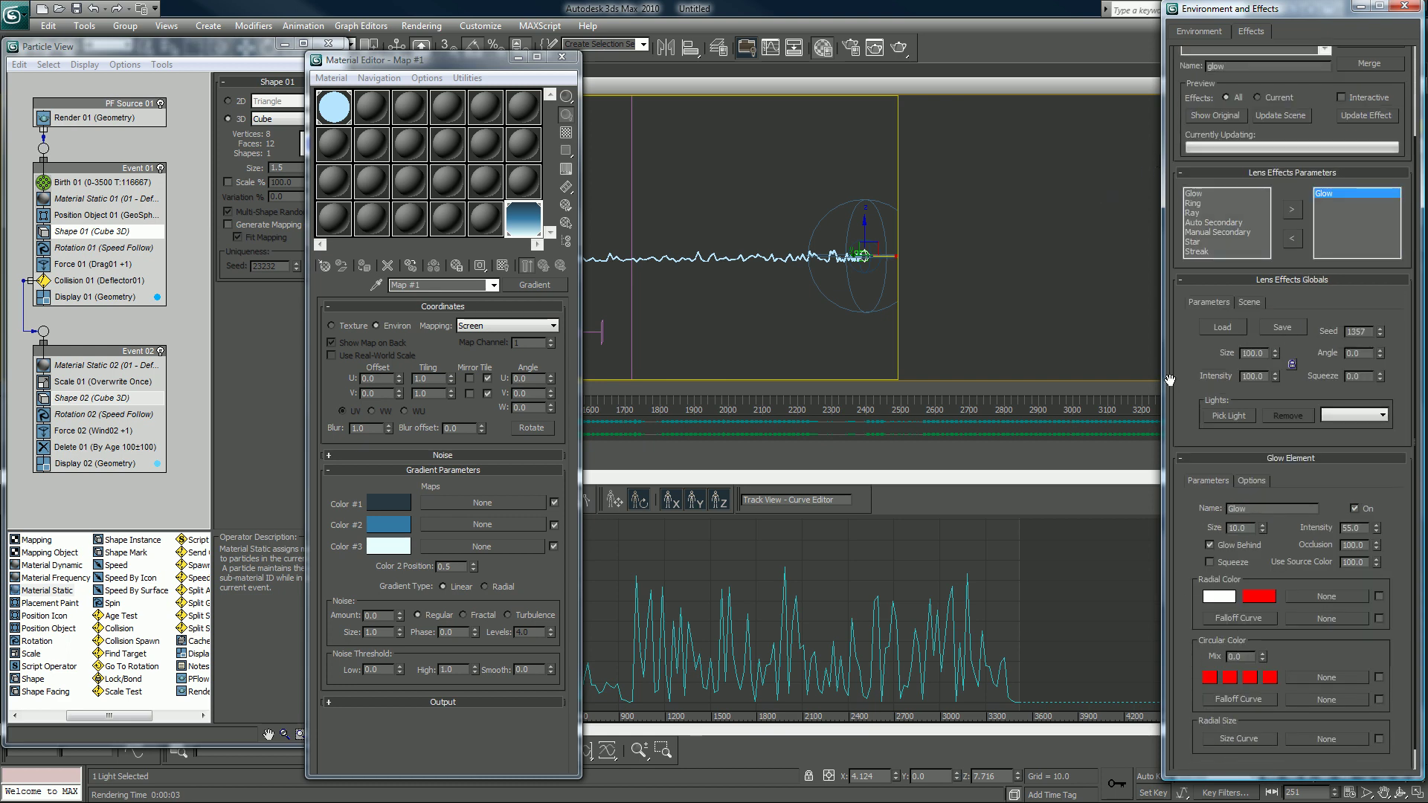
click(1356, 508)
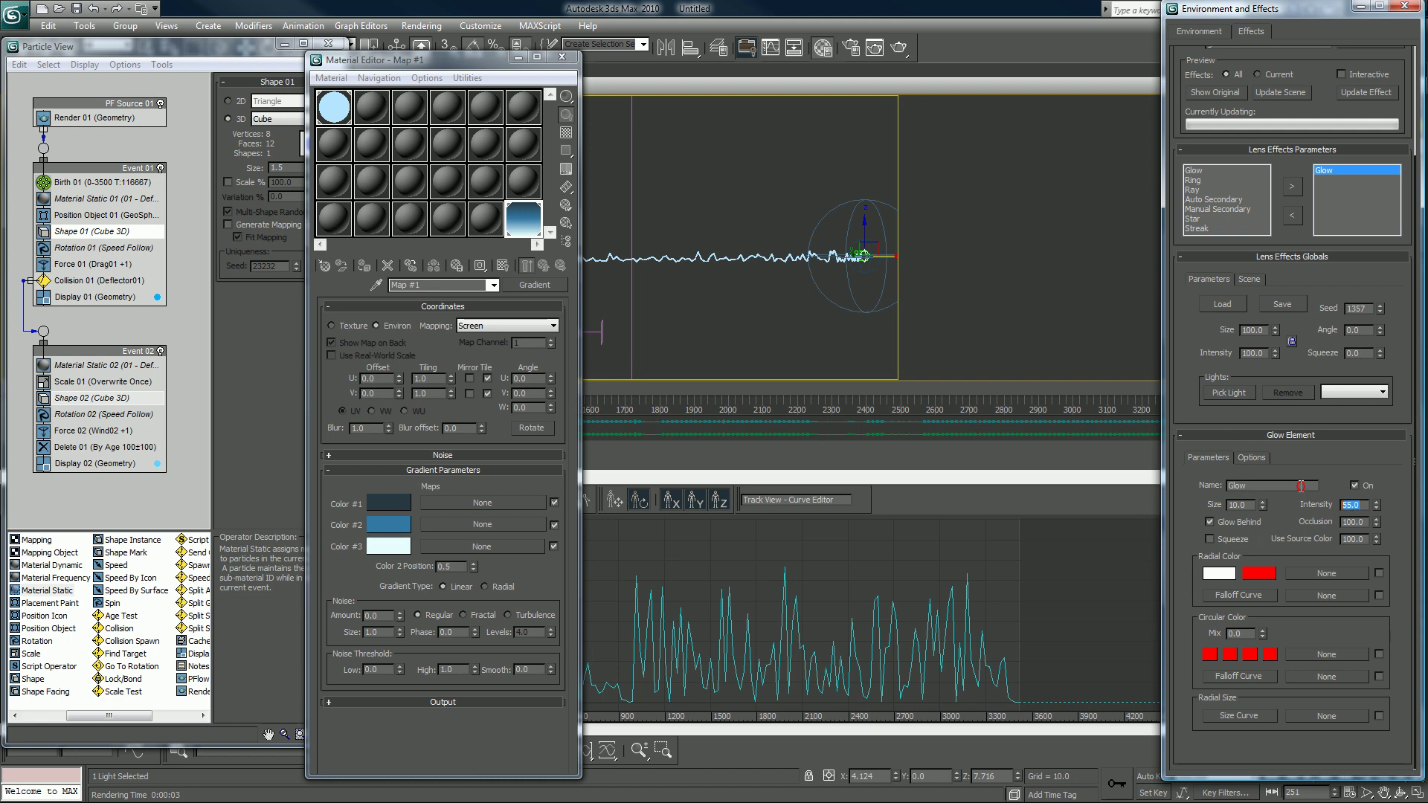
text(80)
key(Return)
click(1241, 506)
text(5)
key(Return)
click(902, 49)
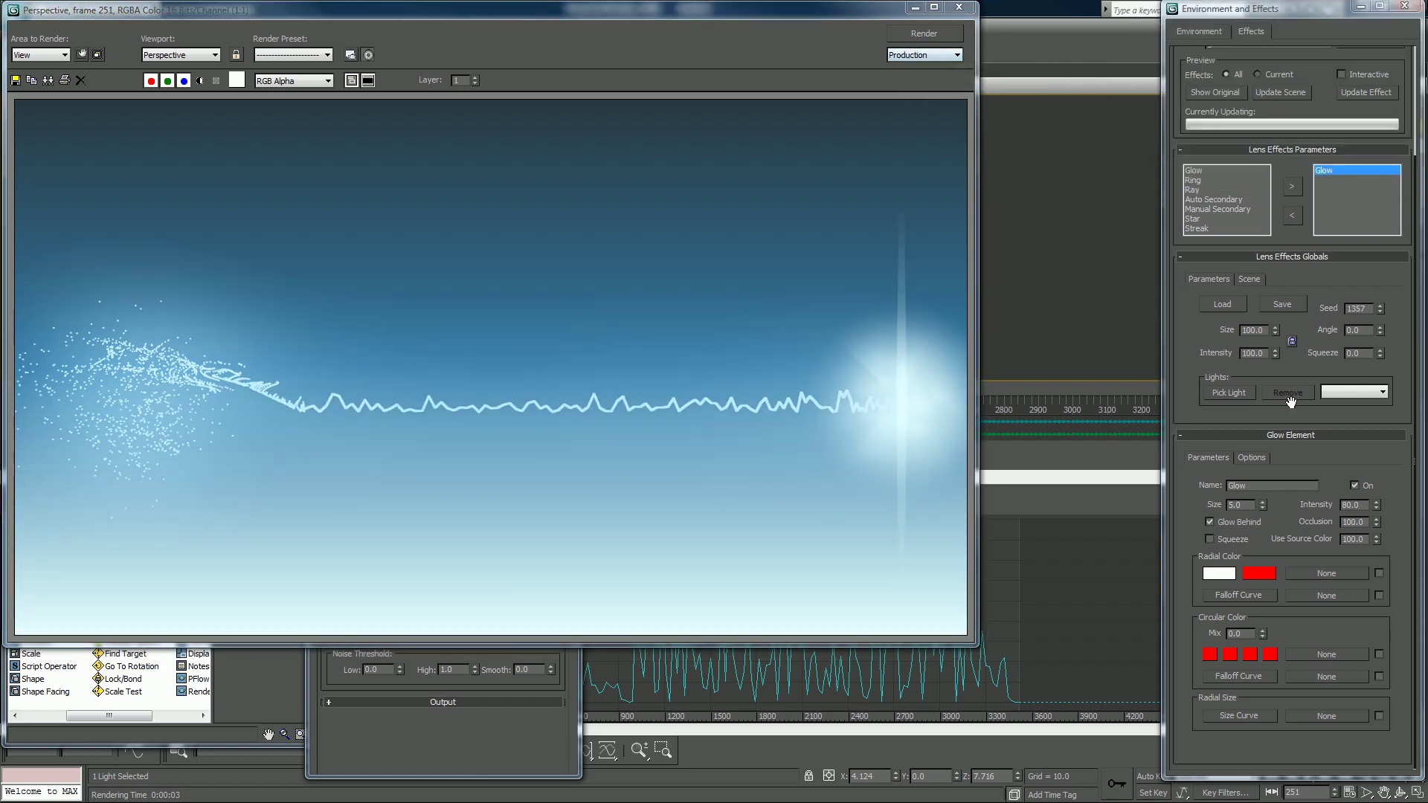
Lower glow intensity to 70, re-render, and close the rendered frame.
double_click(1352, 504)
text(70)
key(Return)
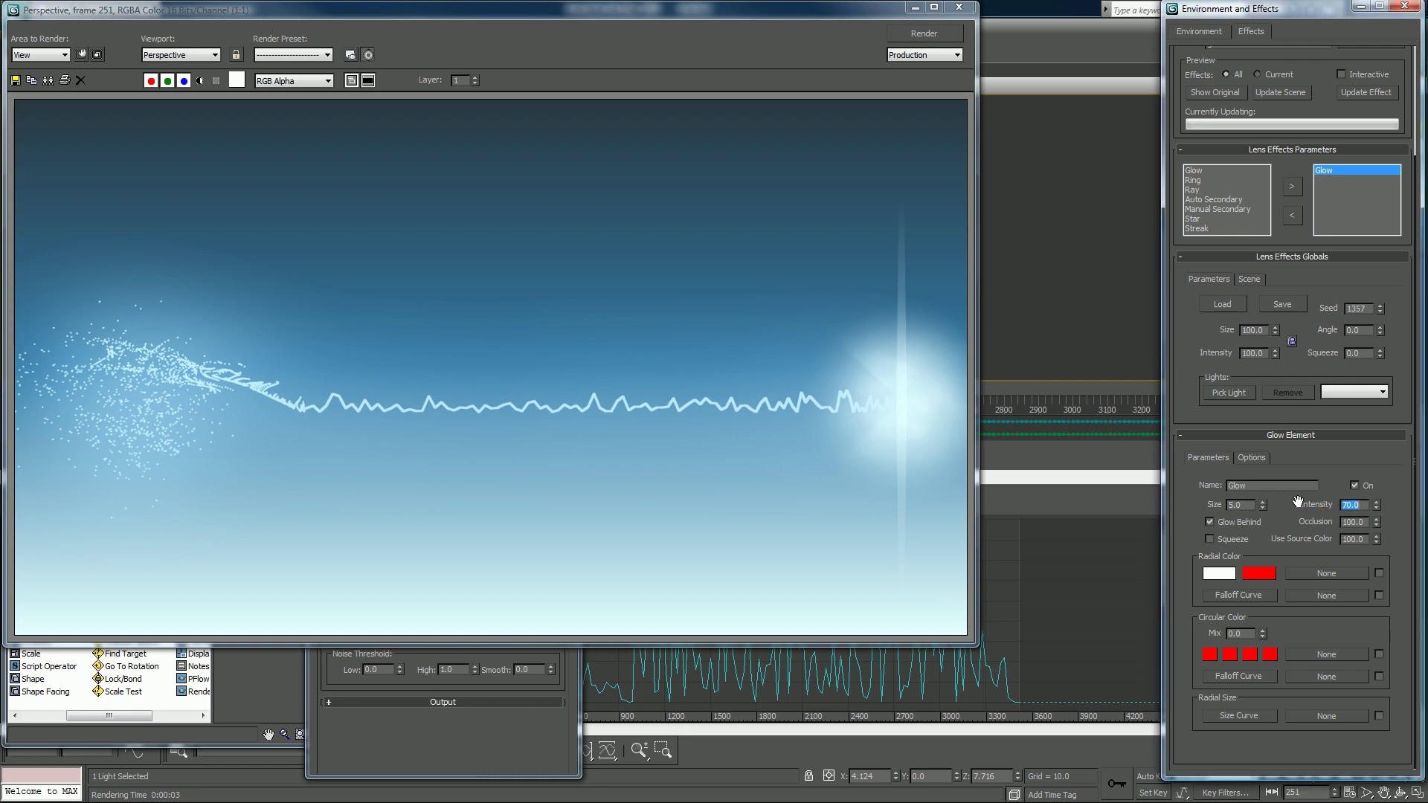
click(944, 35)
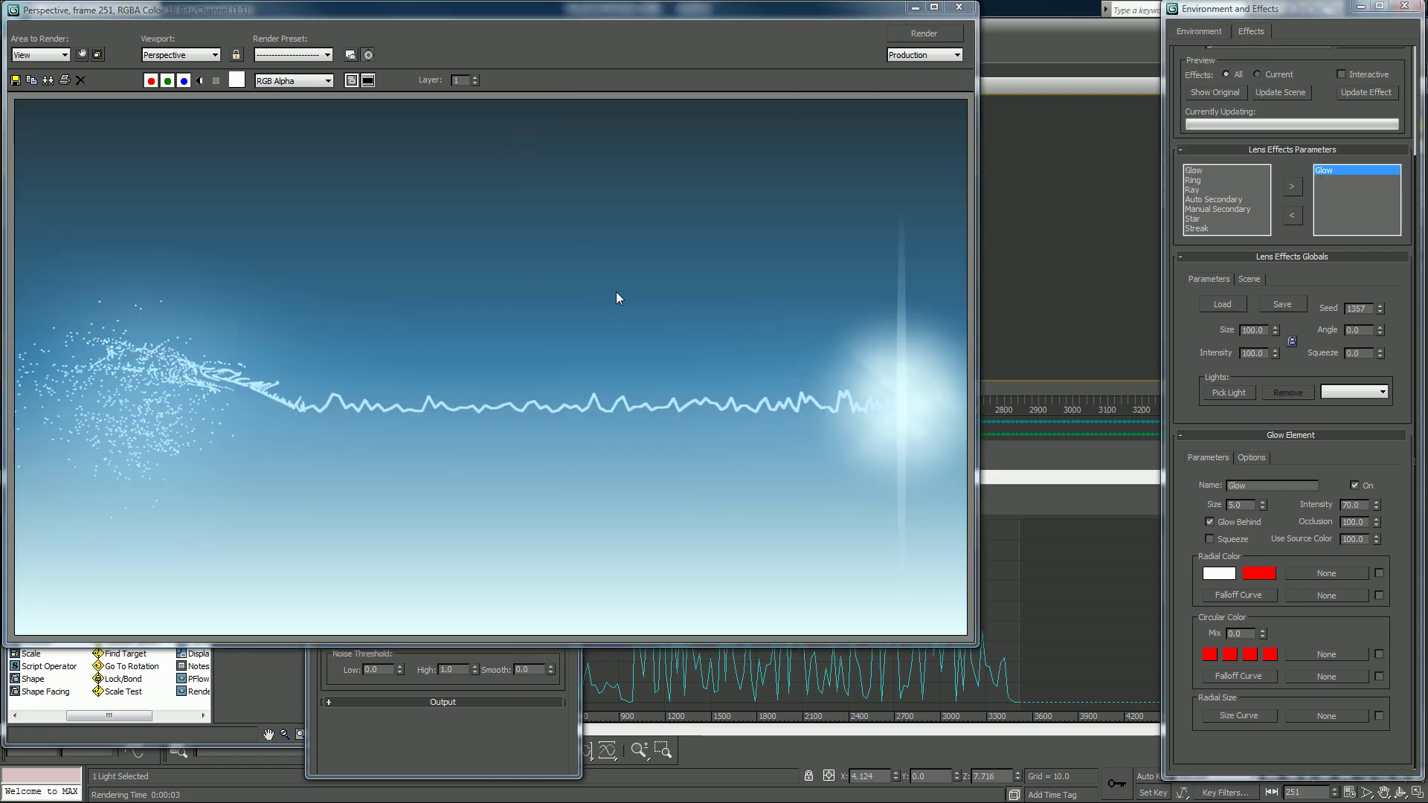
click(962, 11)
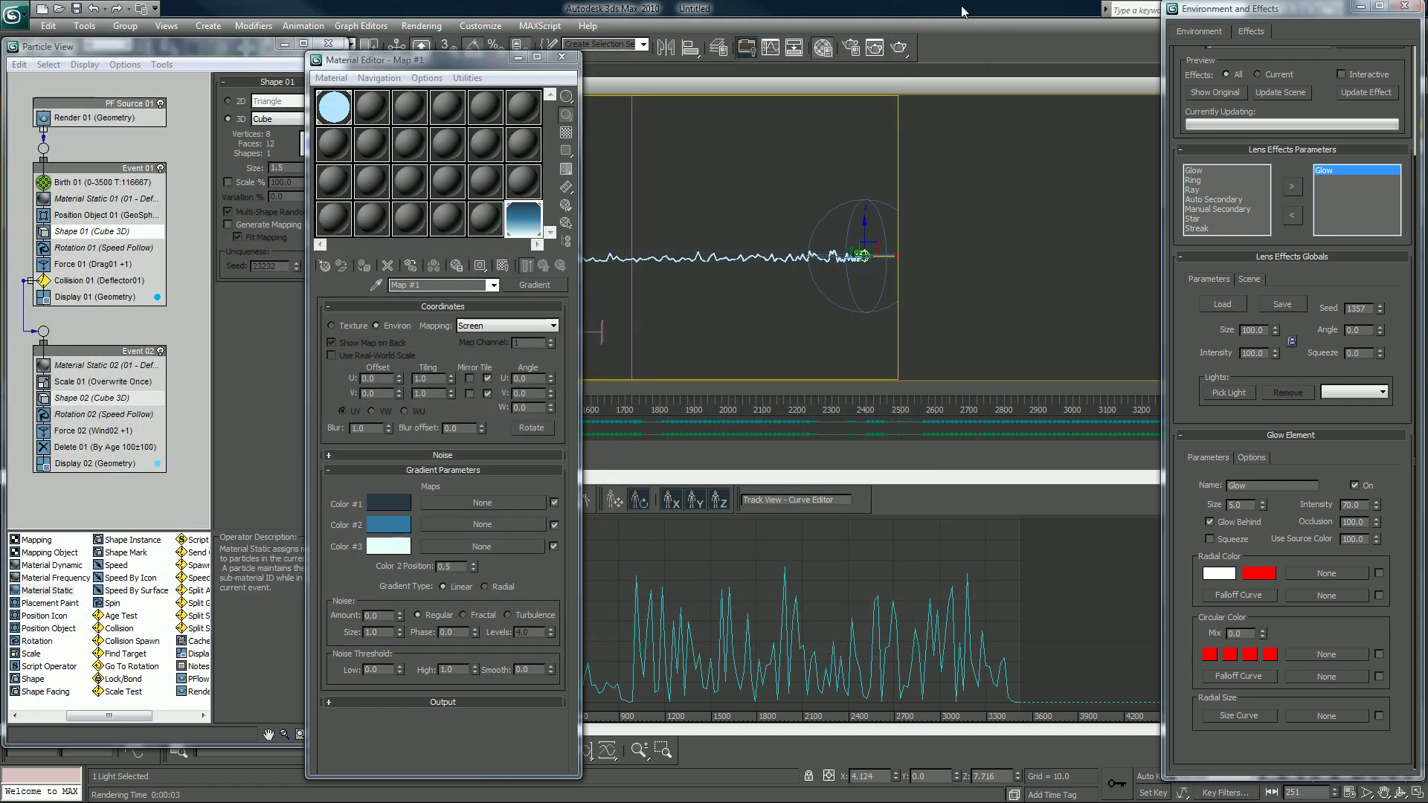
Close Environment and Effects and the Material Editor, minimize Particle View, and deselect the omni light.
click(1417, 8)
click(563, 57)
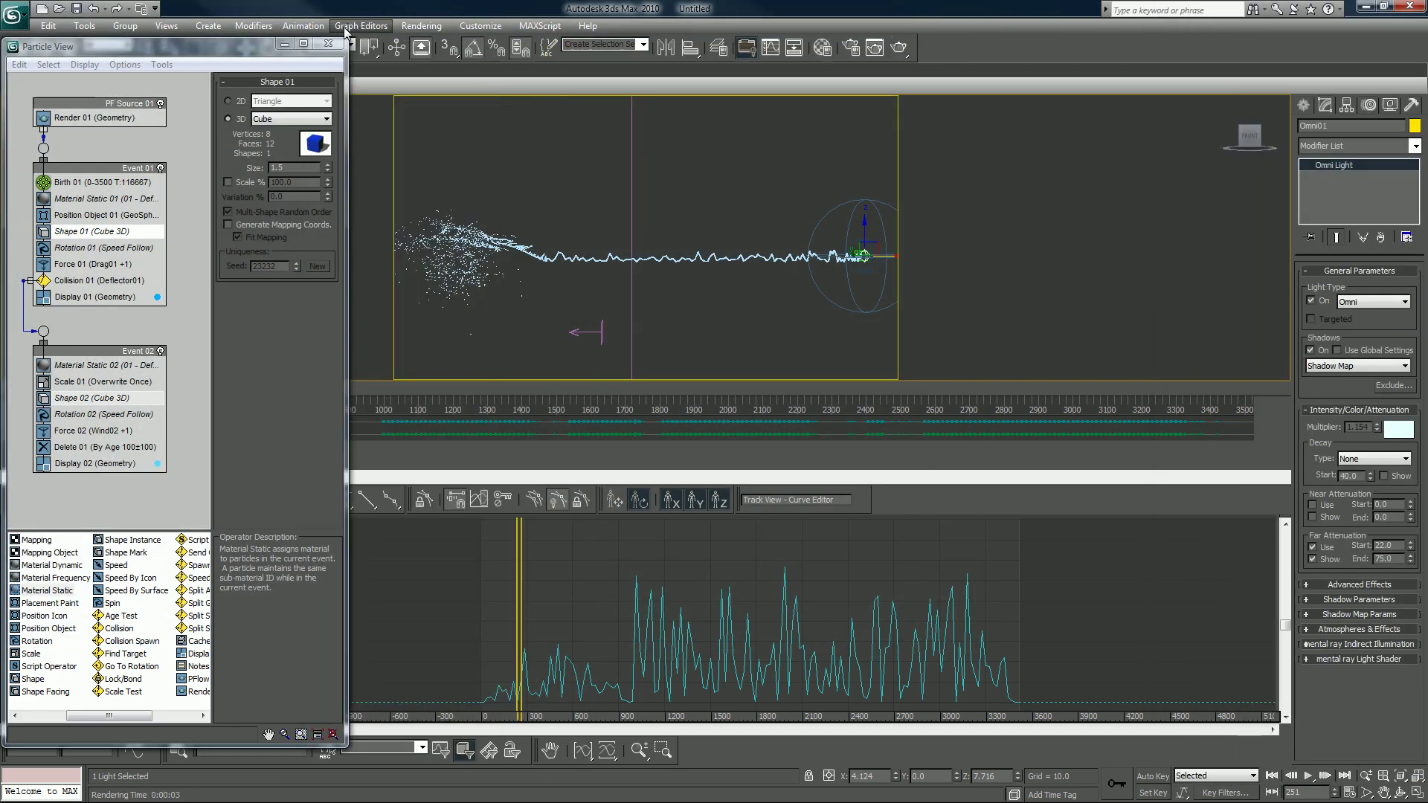
click(288, 45)
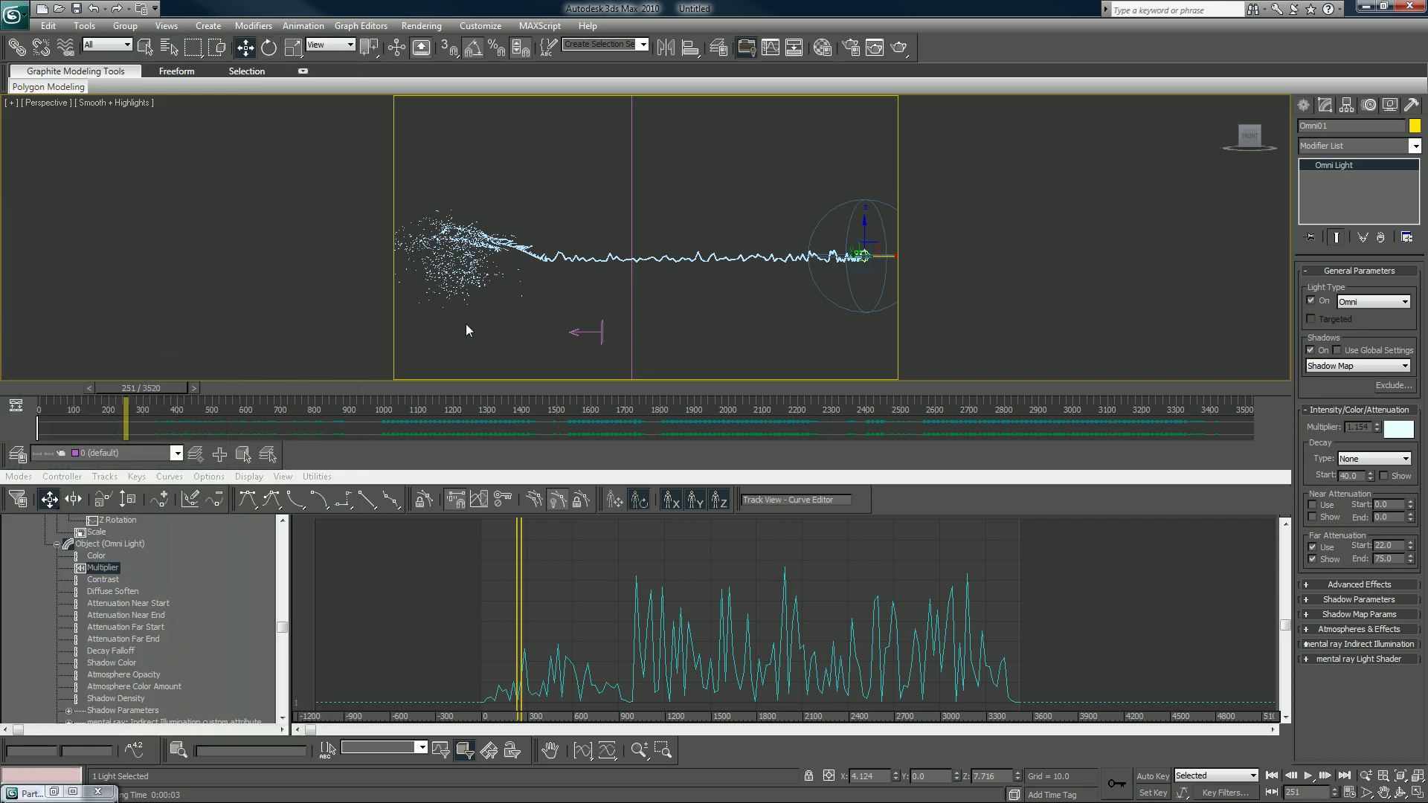
click(503, 331)
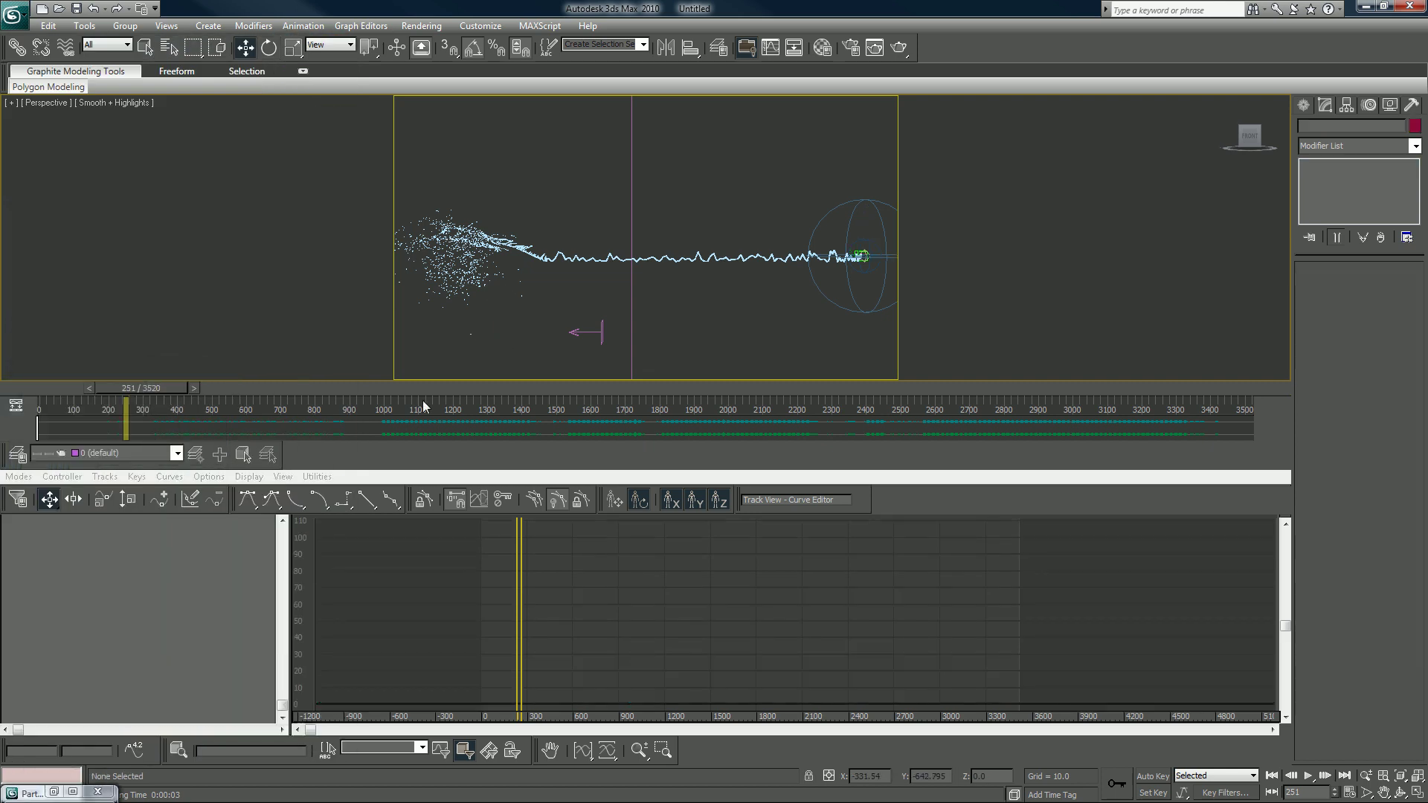
Play the lightning animation from the start and hide the Curve Editor panel.
click(1271, 776)
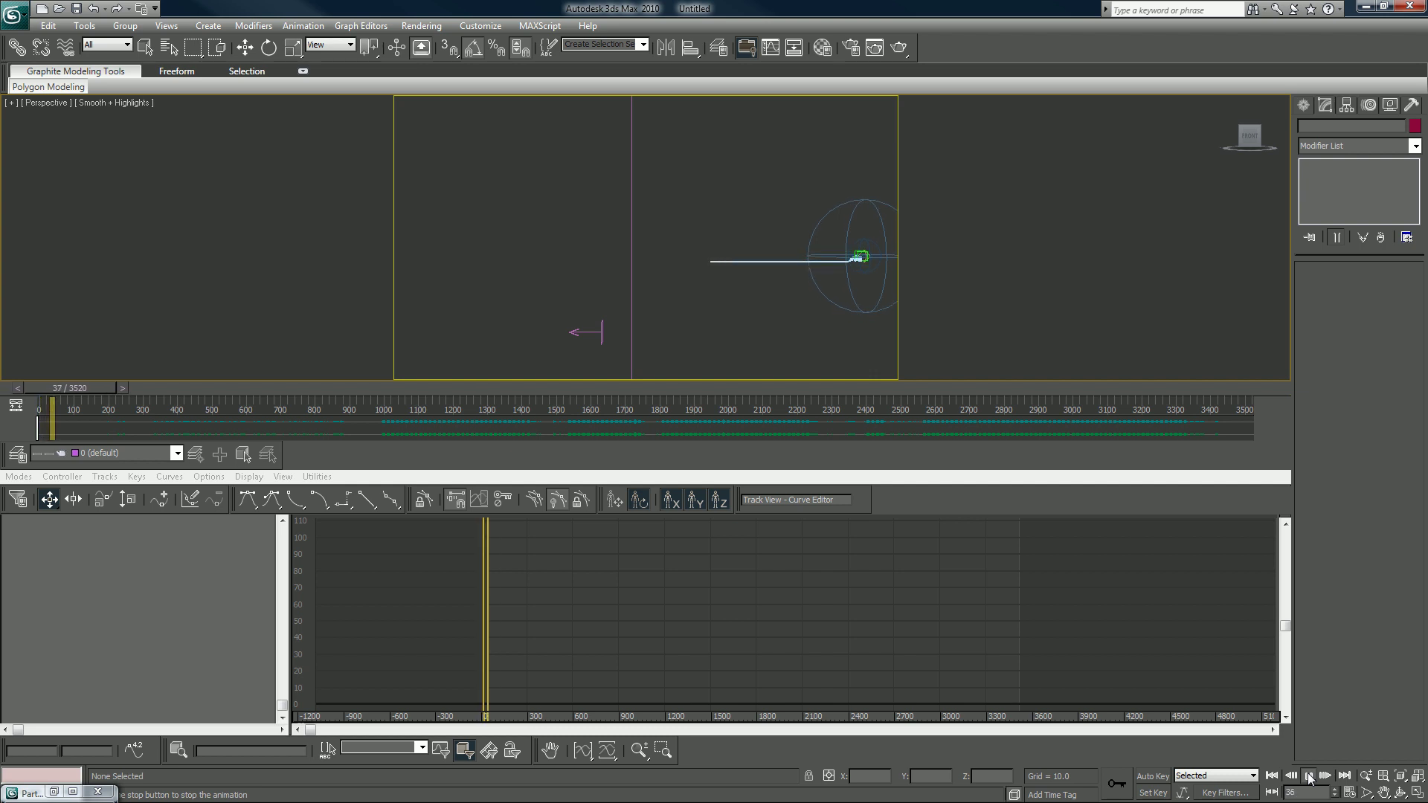
right_click(1023, 488)
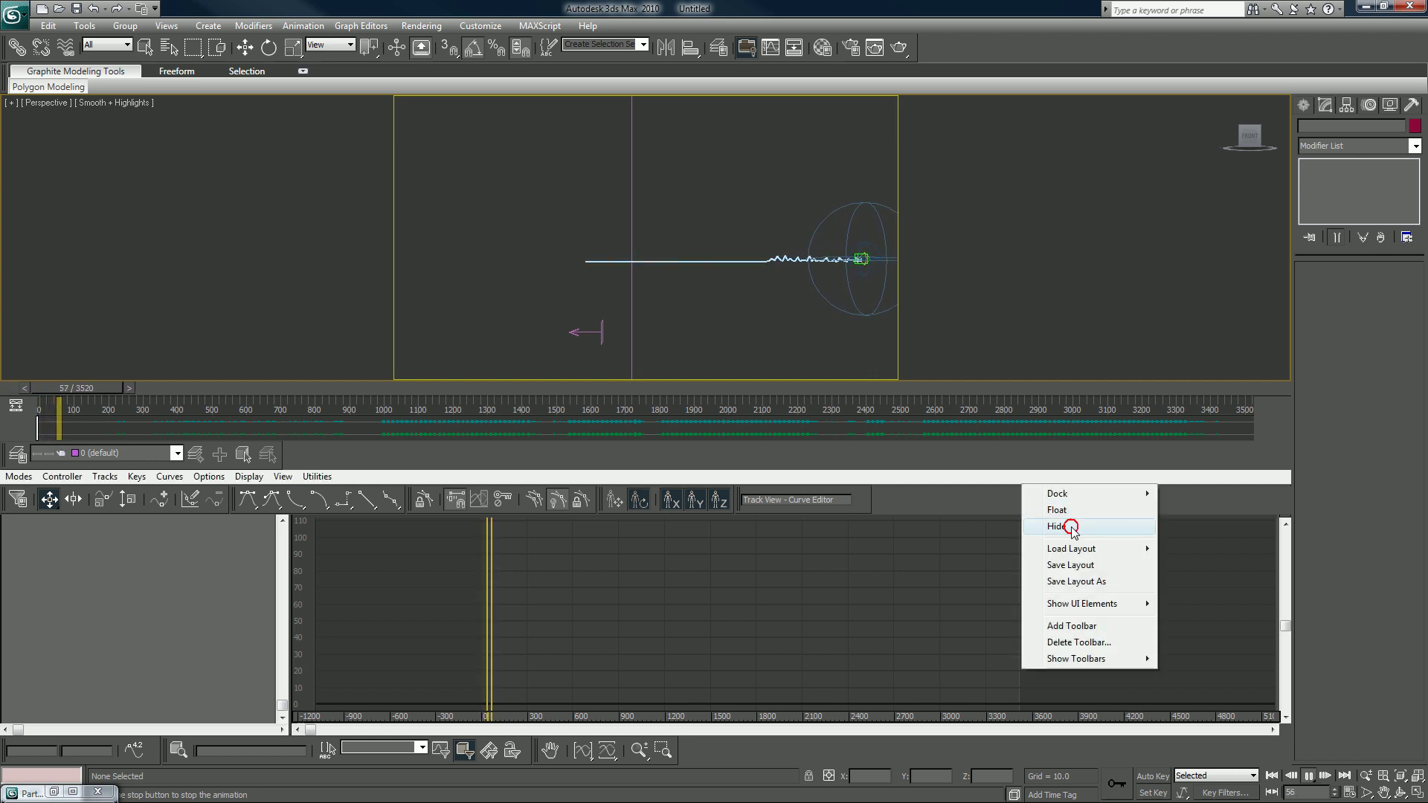
click(1071, 526)
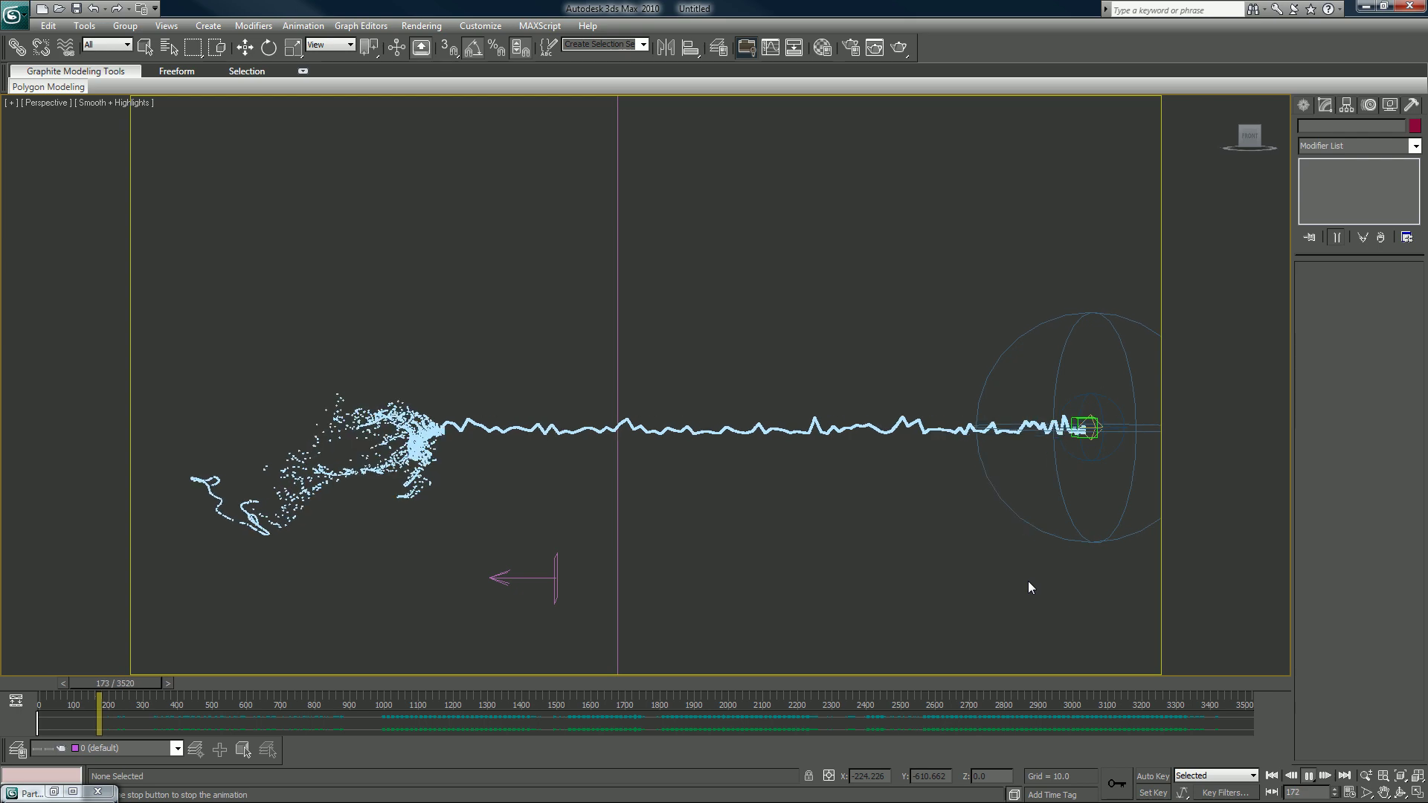
Stop playback at frame 186, switch to Move, and bring back the Track View Curve Editor.
key(/)
key(w)
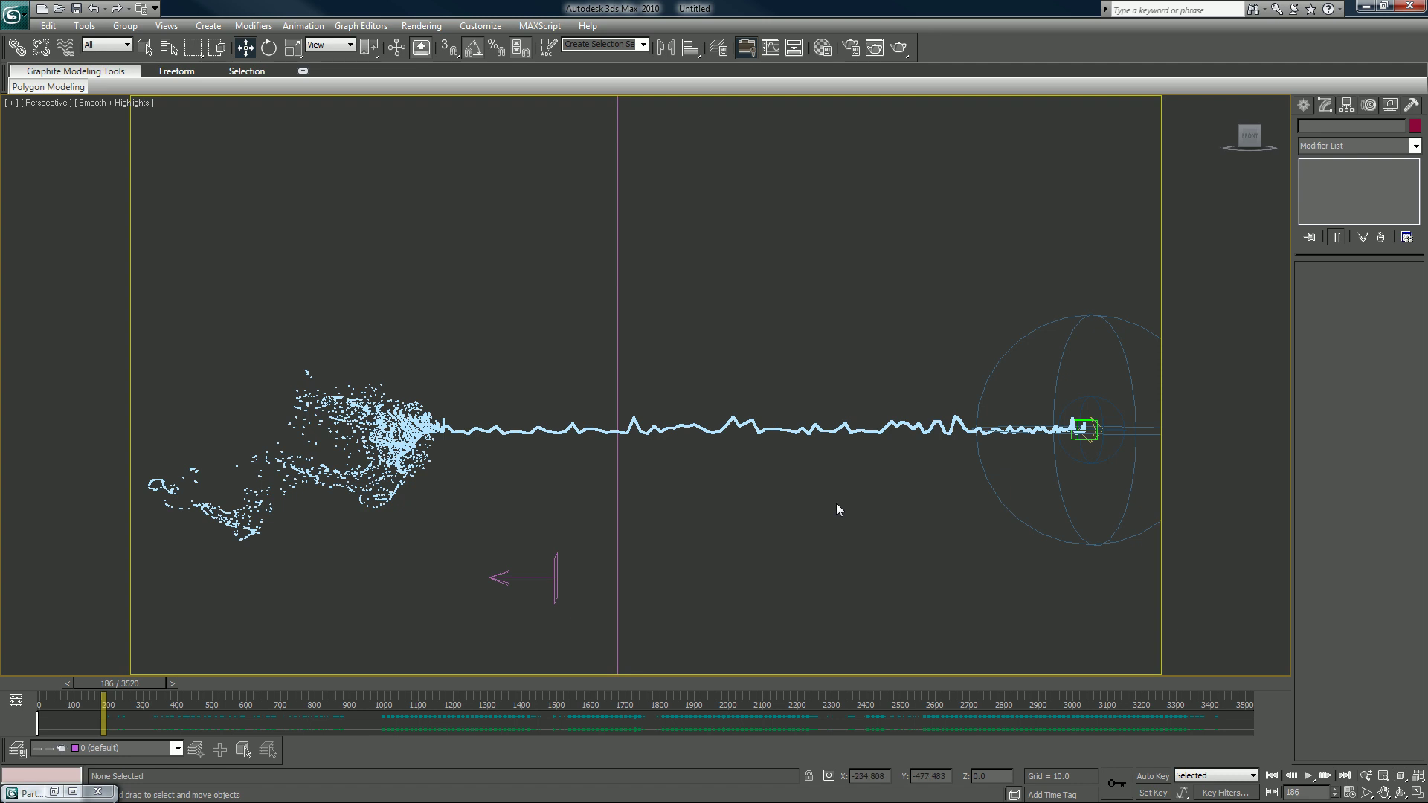
click(770, 47)
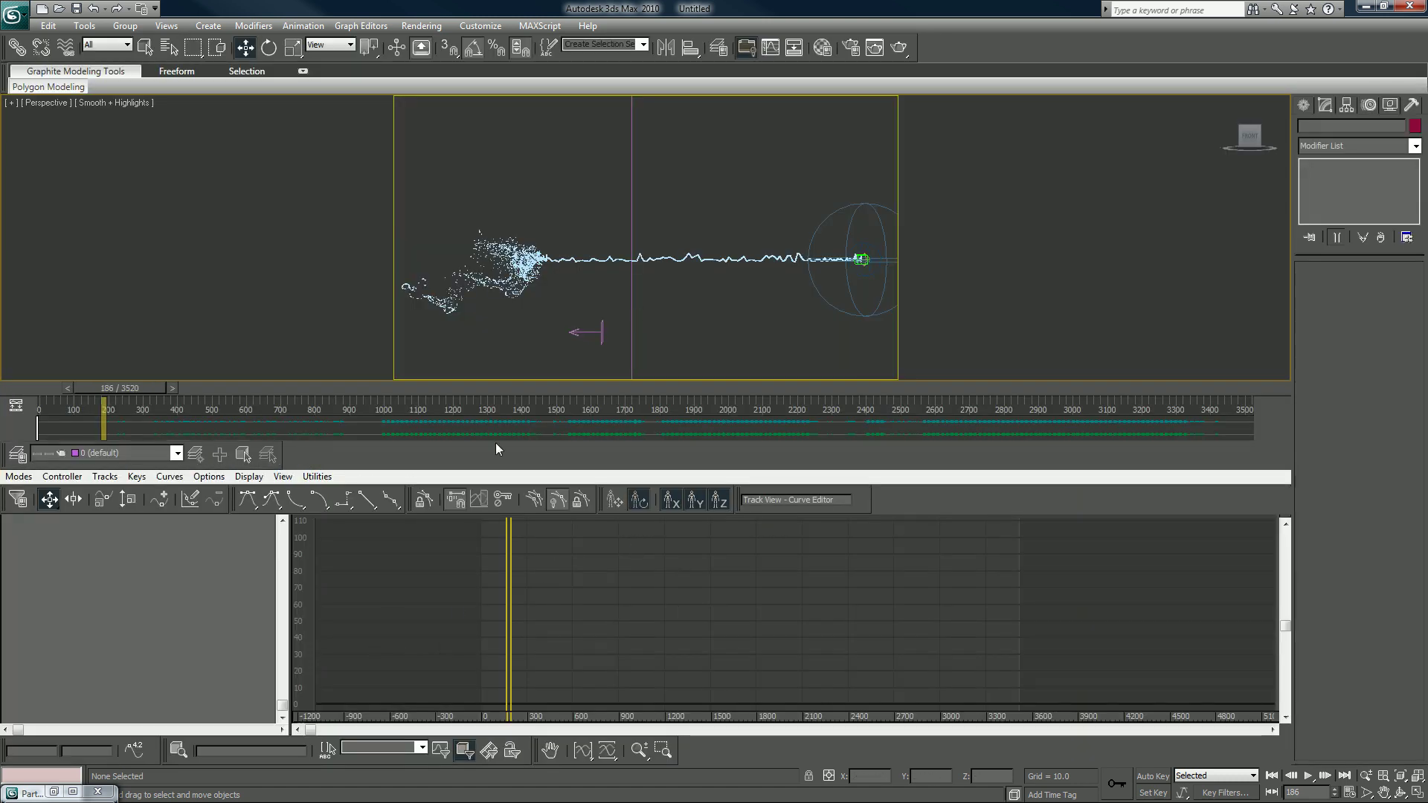
Select the Wind02 space warp, deselect it, then region-select Deflector01.
click(612, 305)
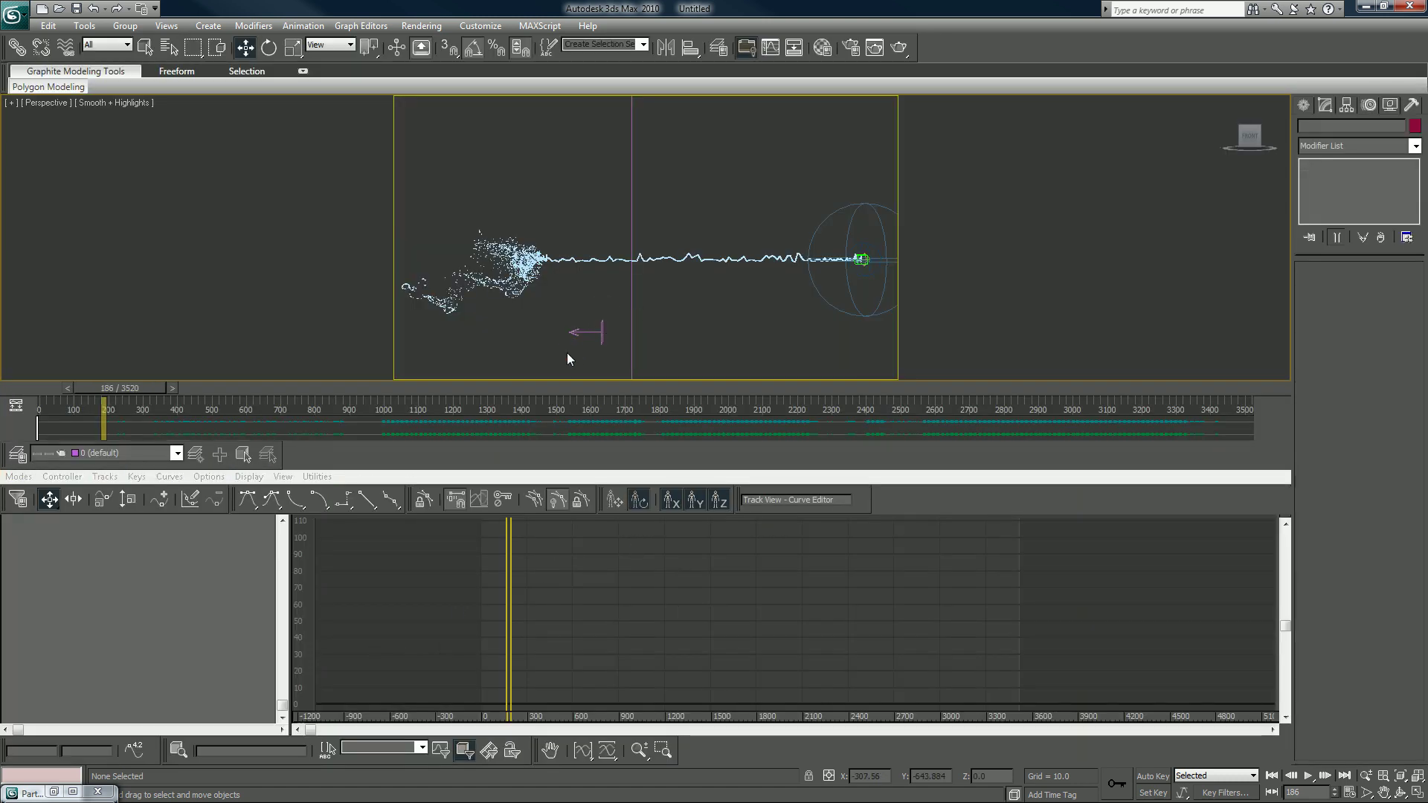
click(573, 337)
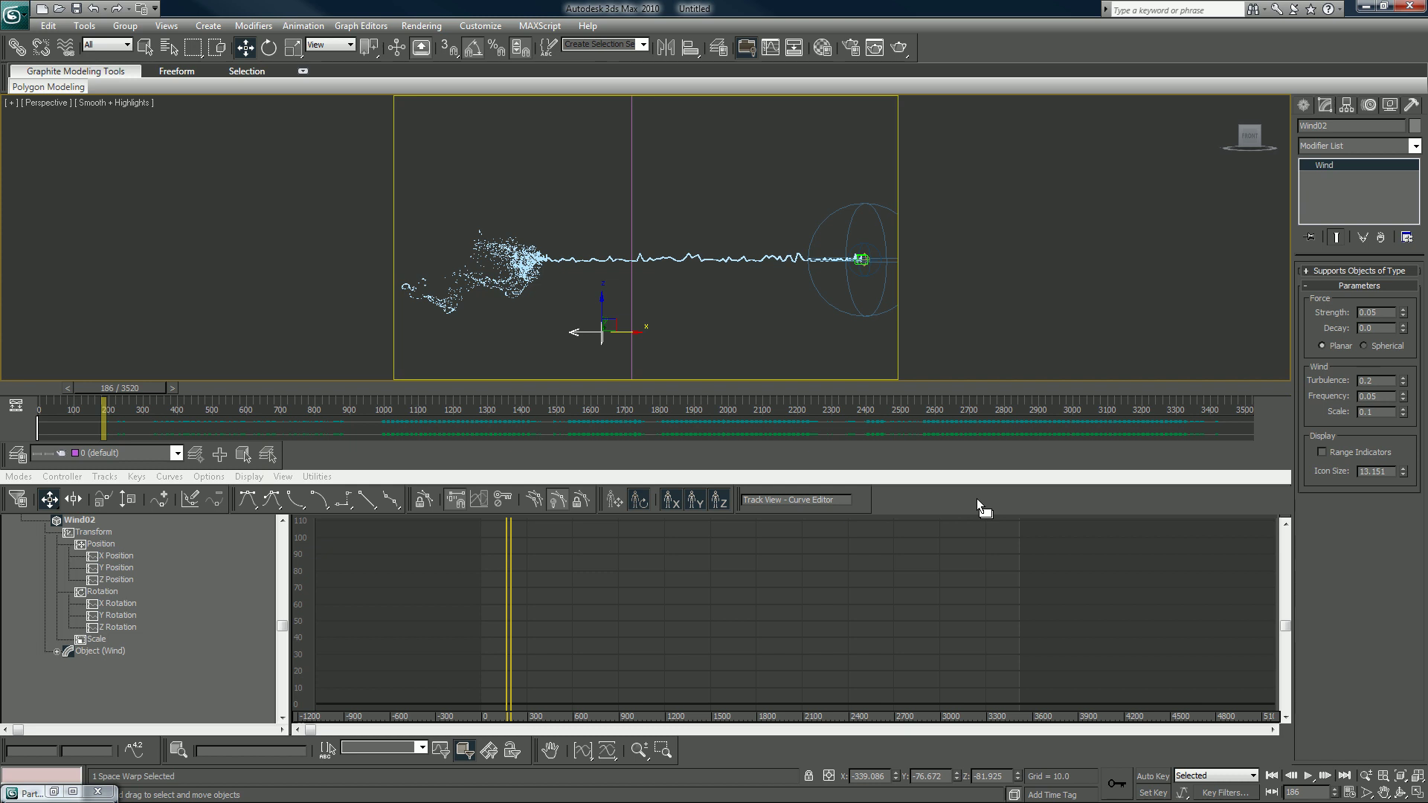
click(830, 153)
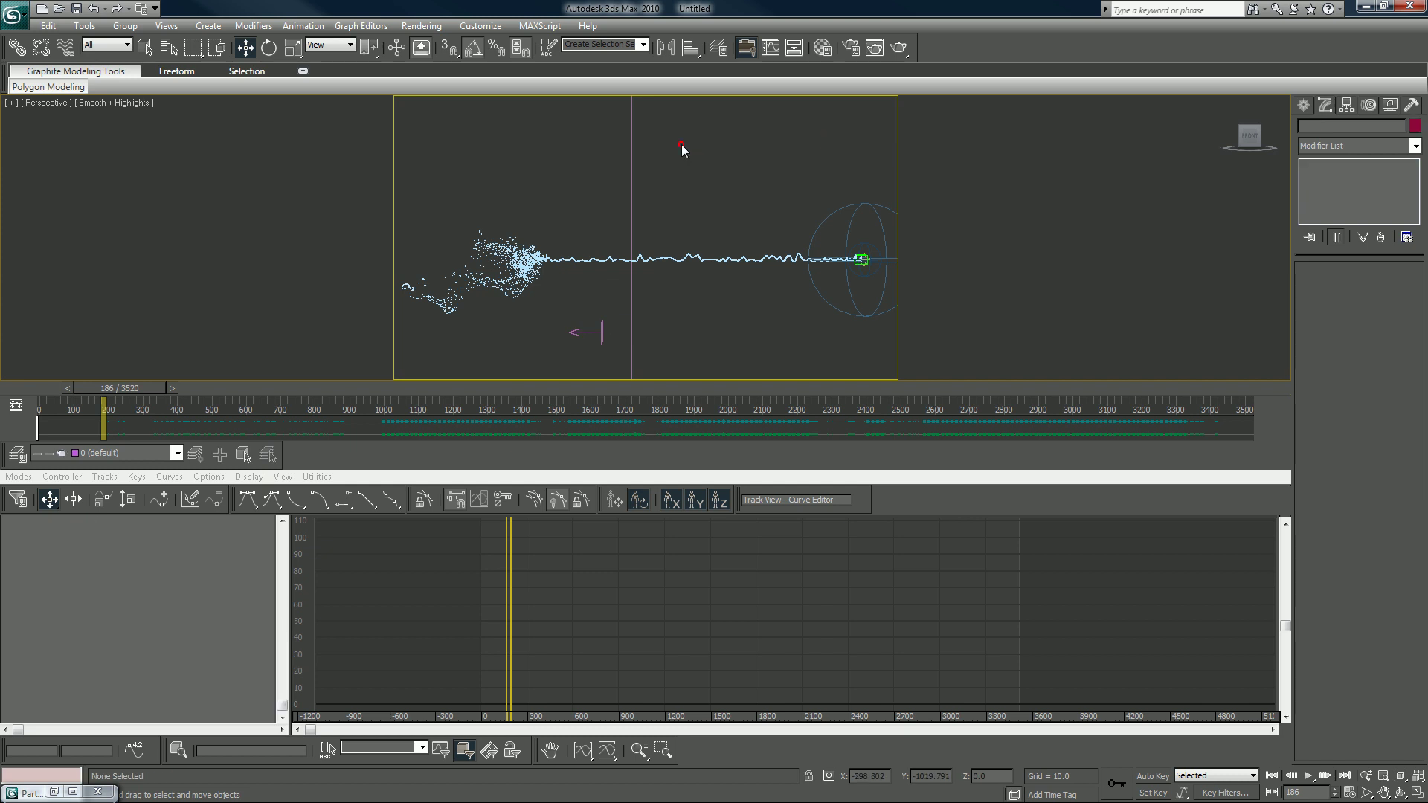
drag(682, 148, 606, 204)
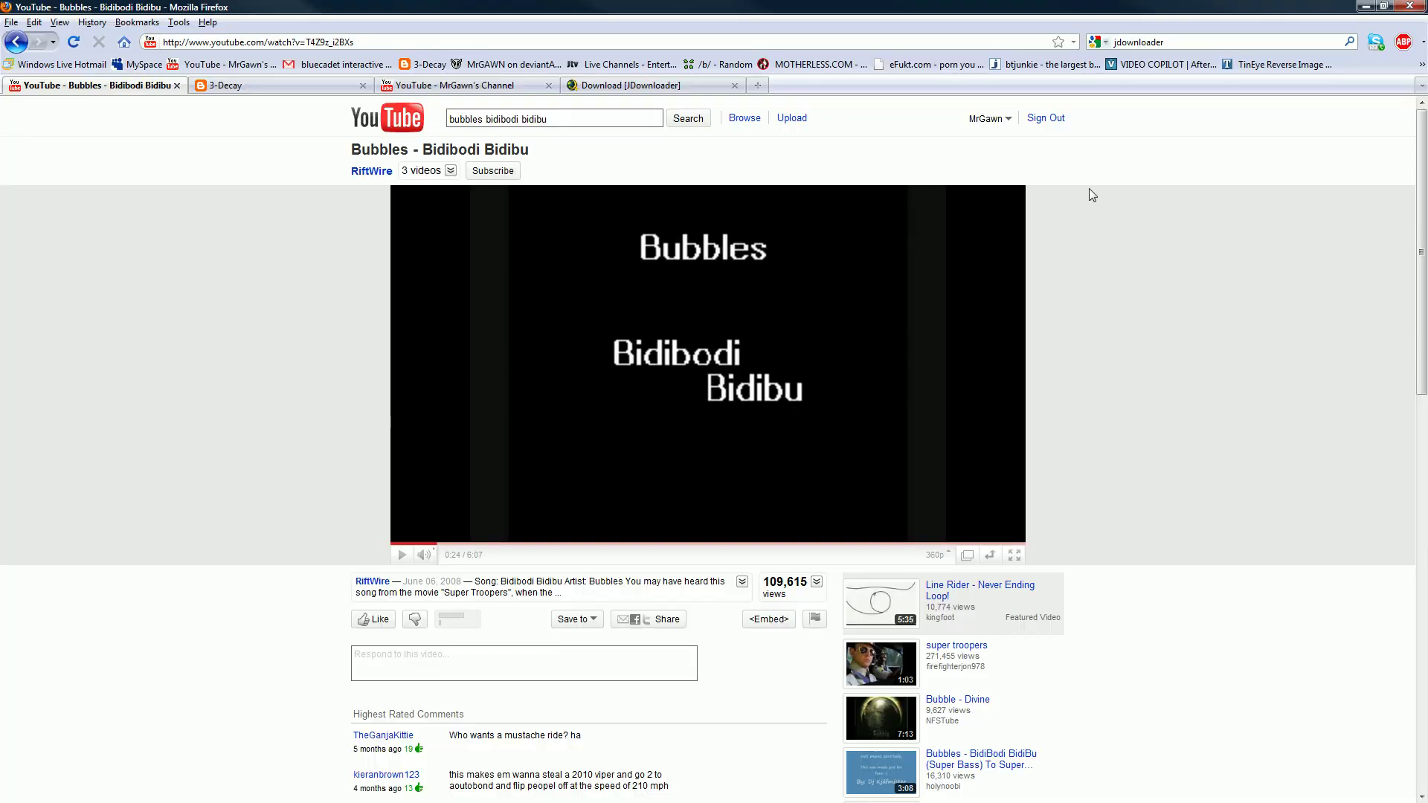
Visit the 3-Decay blog in Firefox, then restore the browser to a smaller window.
click(228, 85)
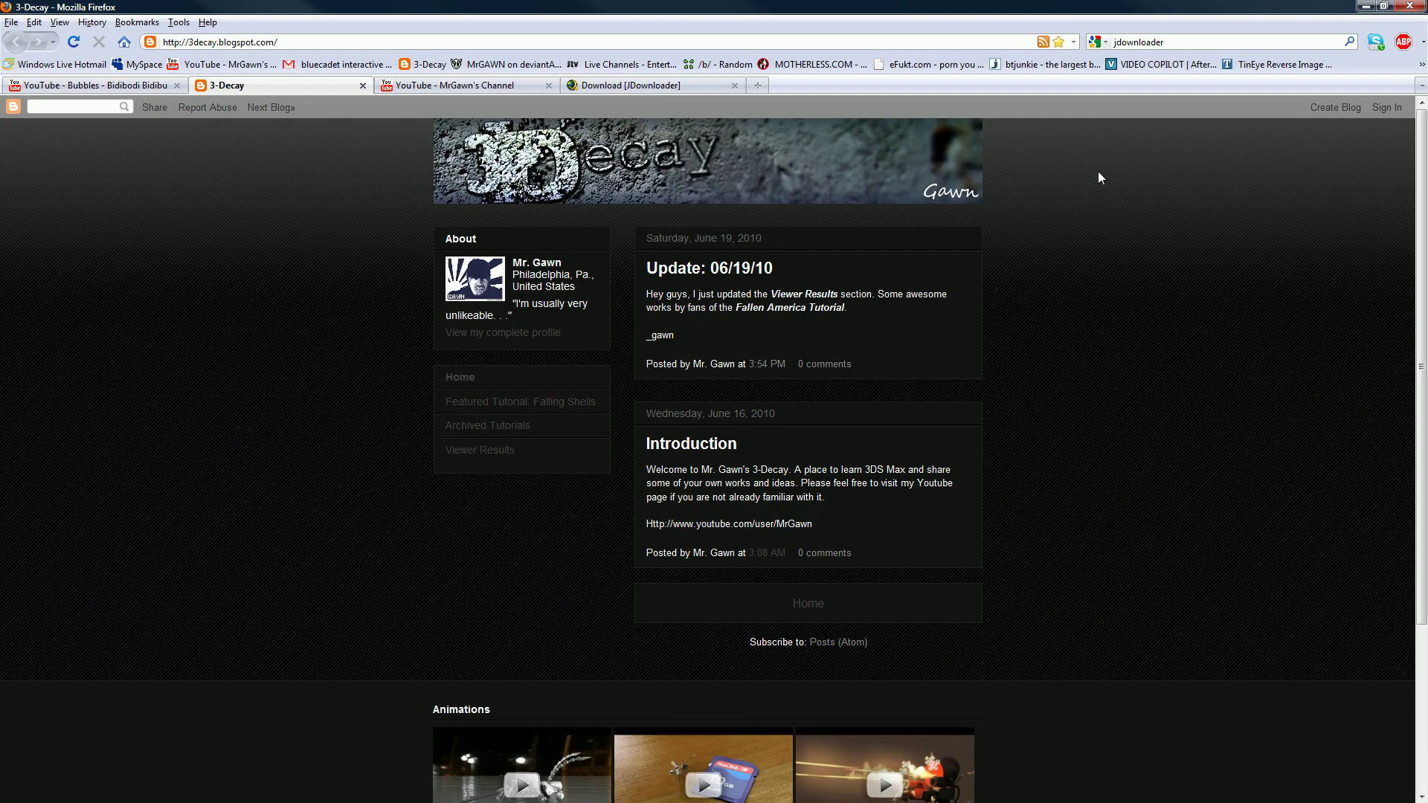
scroll(1094, 223, down, 3)
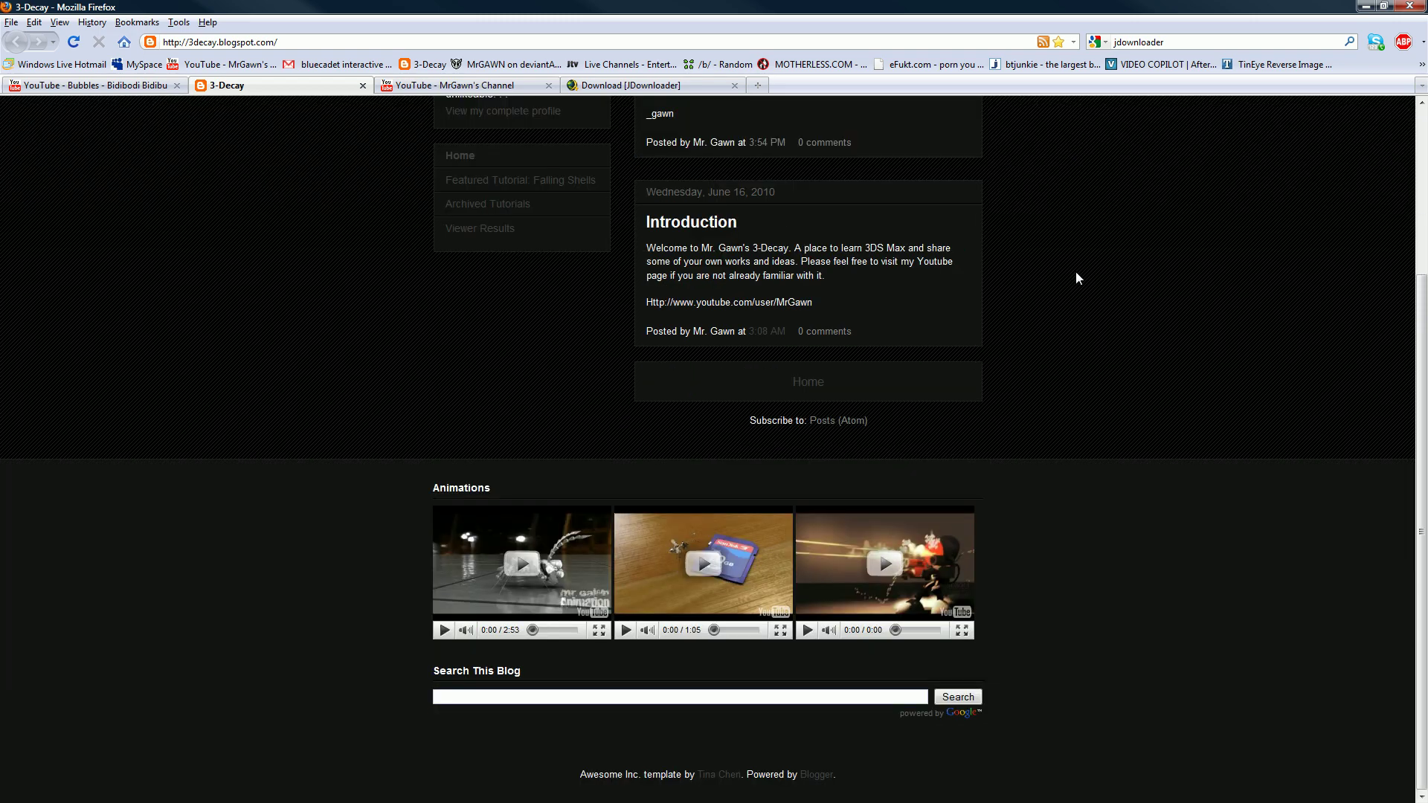
scroll(1076, 278, up, 3)
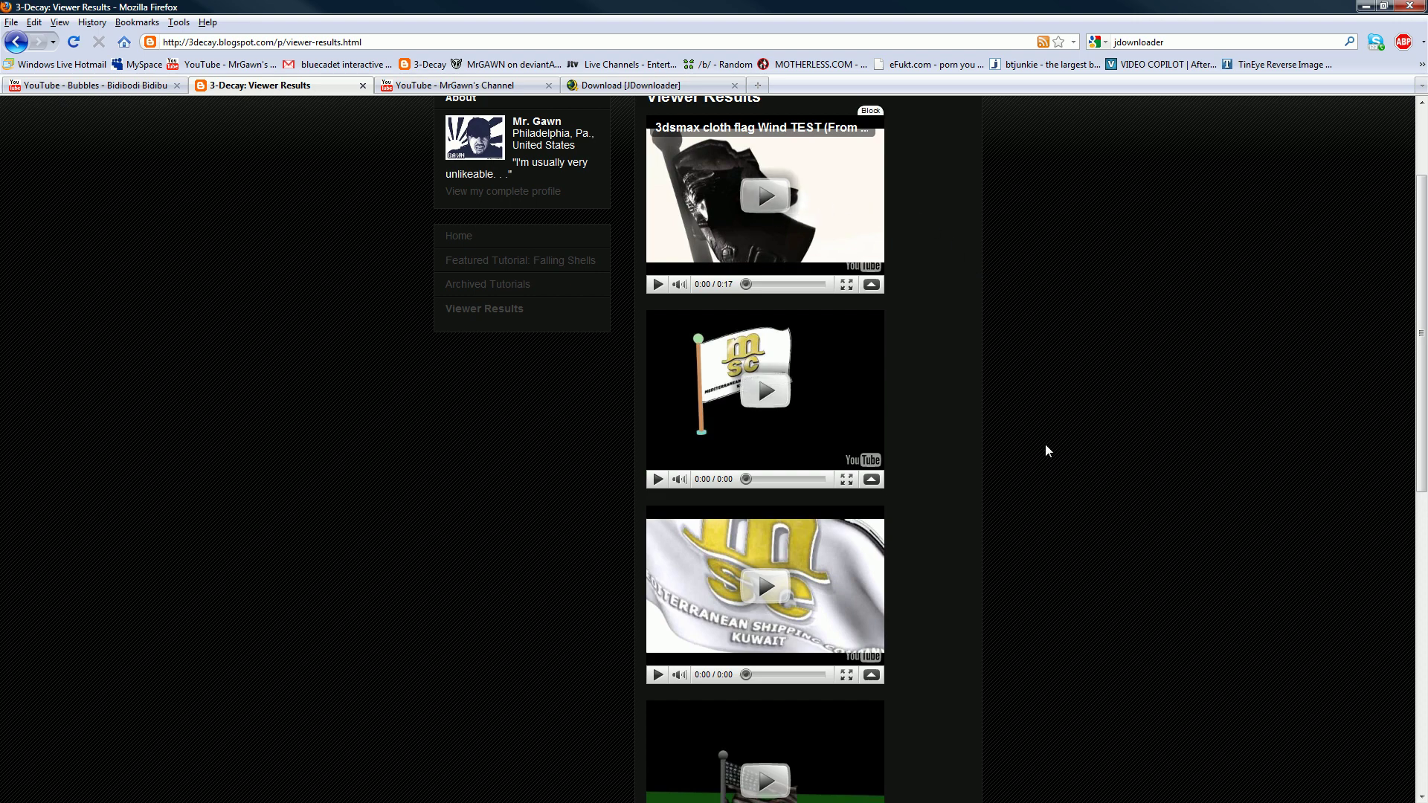
scroll(1045, 452, up, 2)
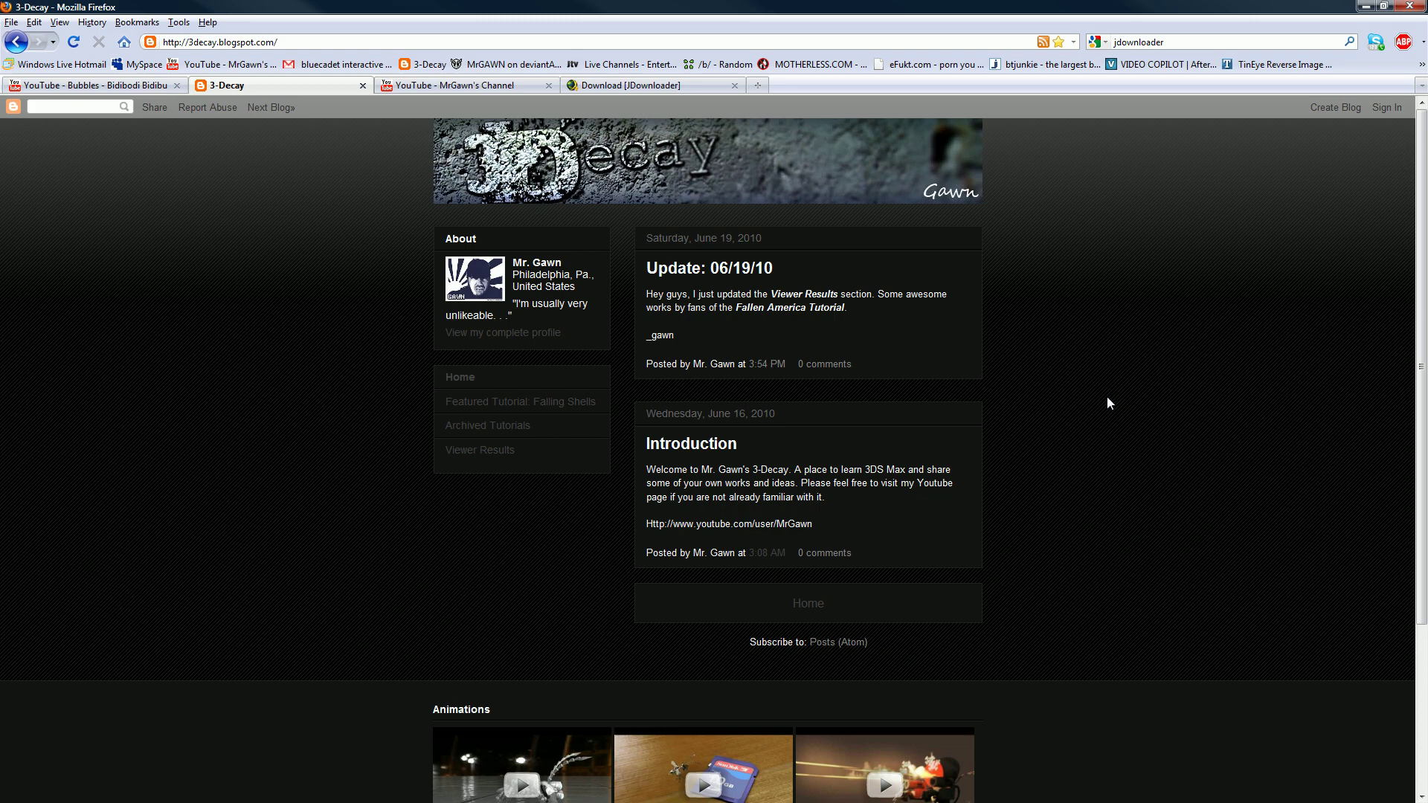
double_click(1056, 7)
click(1144, 77)
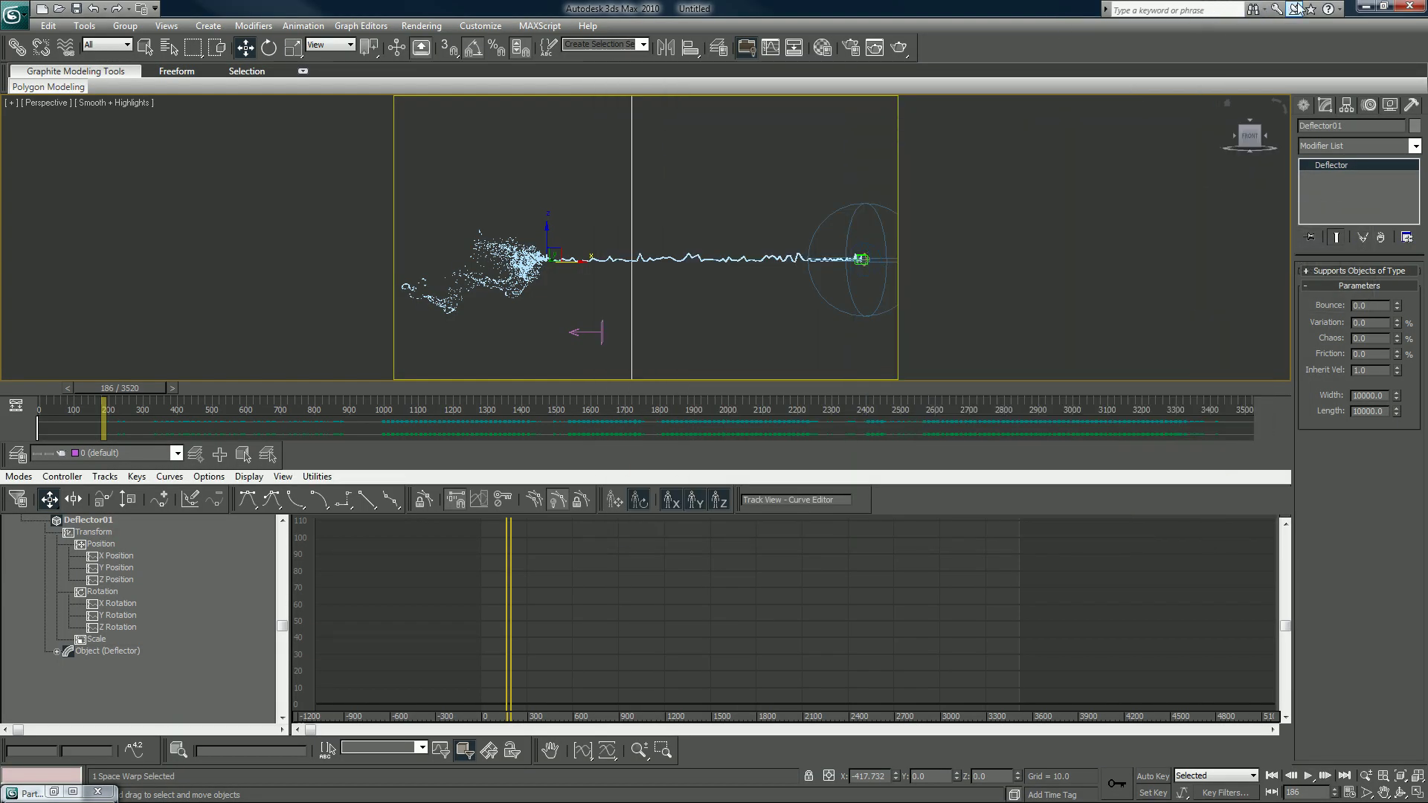